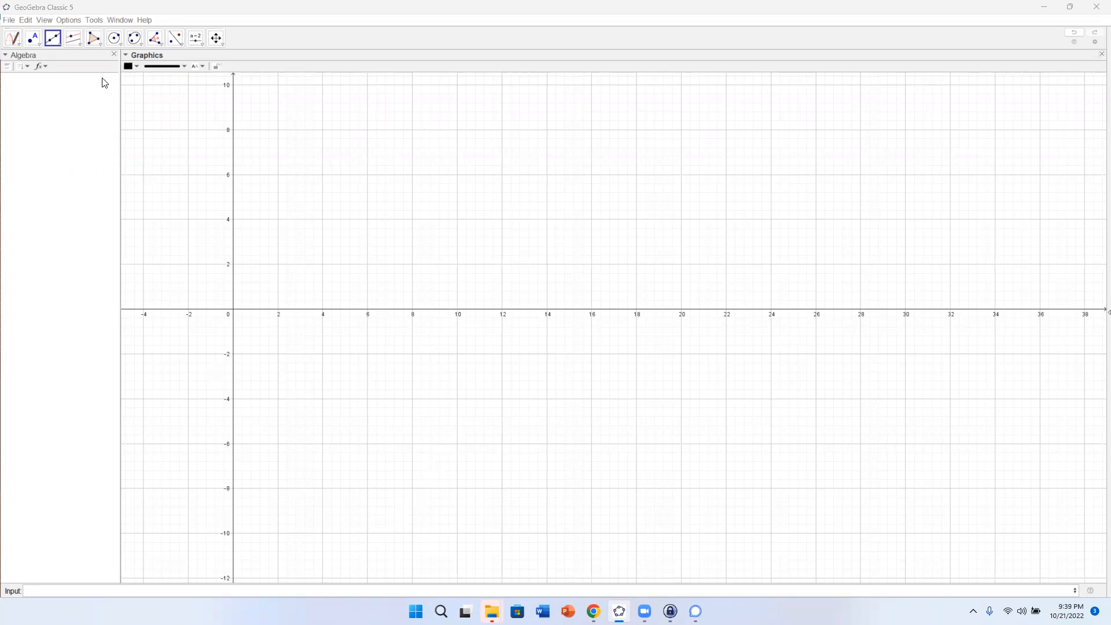
Place two points on the x-axis, one at (0, 0) and one at (8, 0).
click(33, 41)
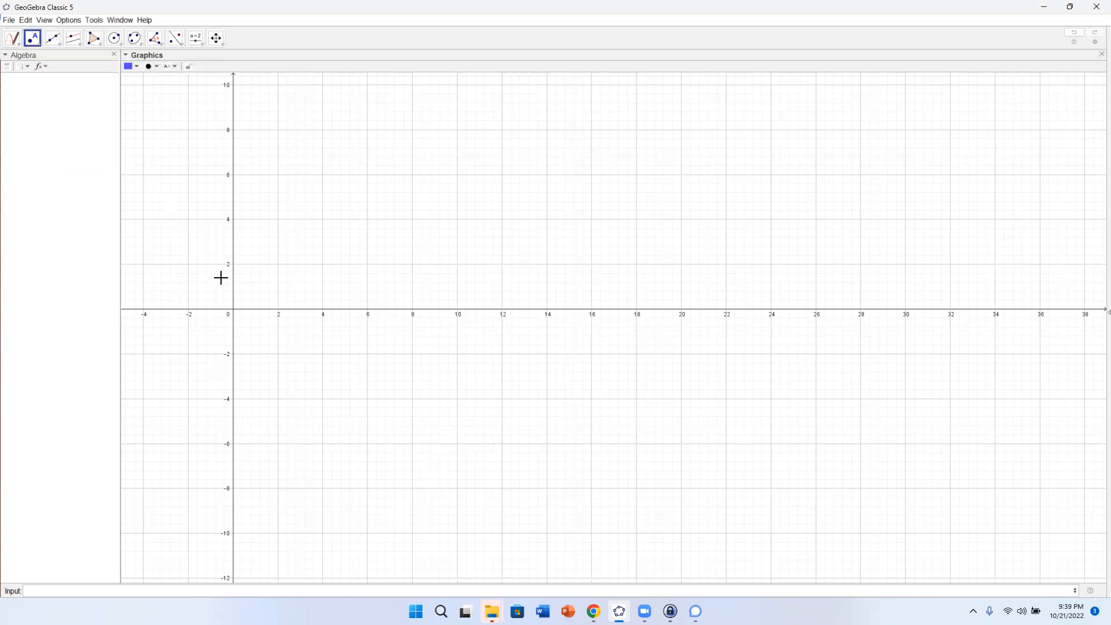
click(234, 310)
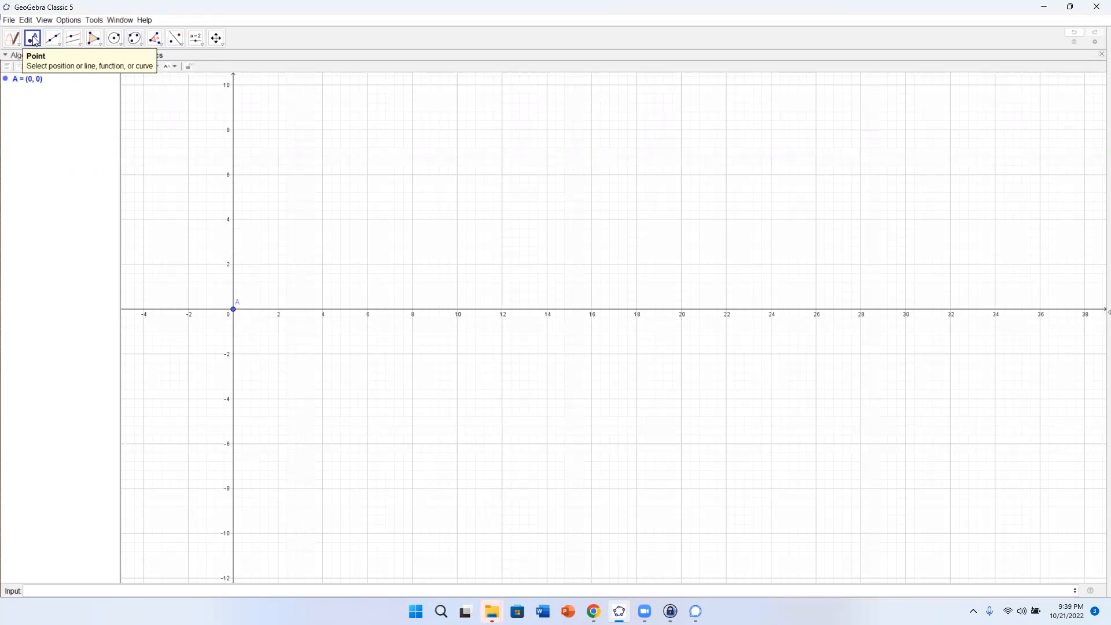
click(414, 311)
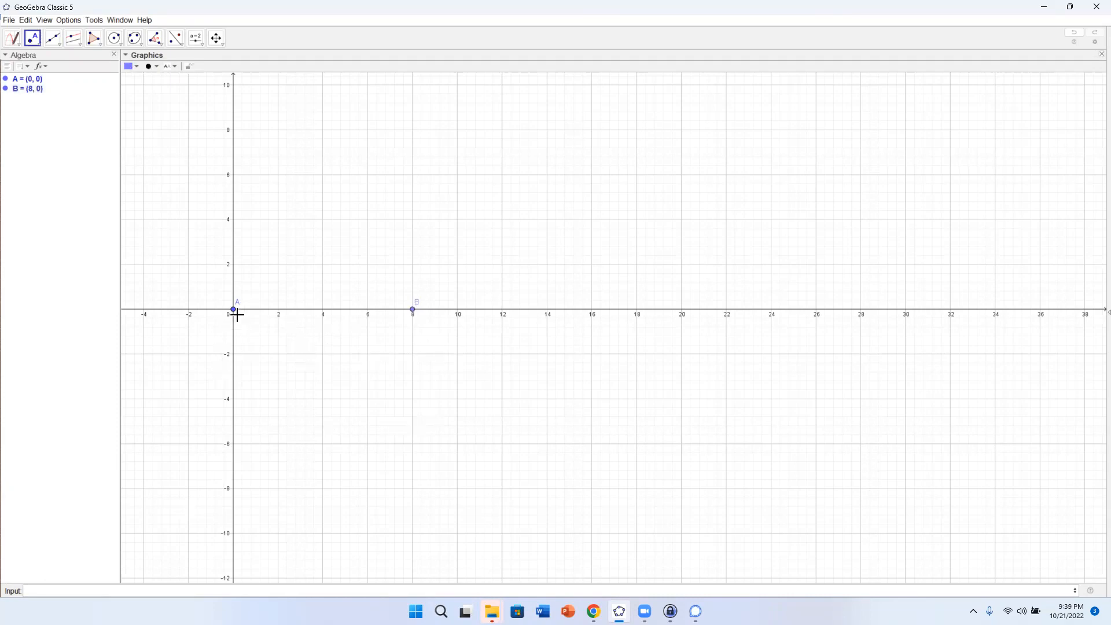
Draw segment AB between the points at (0, 0) and (8, 0).
click(62, 47)
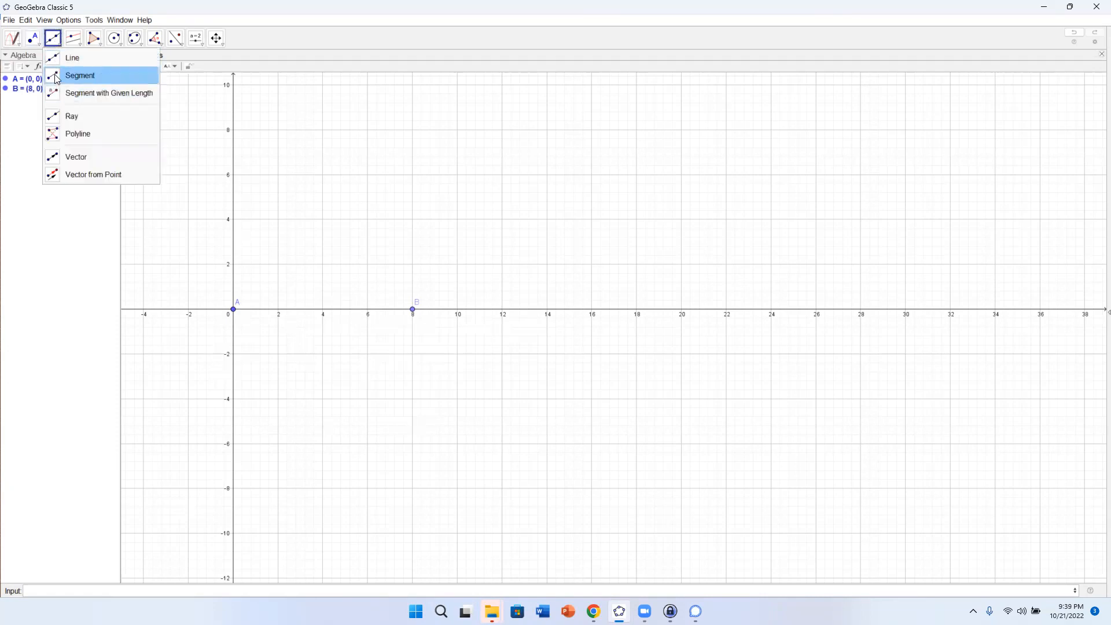
click(75, 74)
click(233, 310)
click(412, 310)
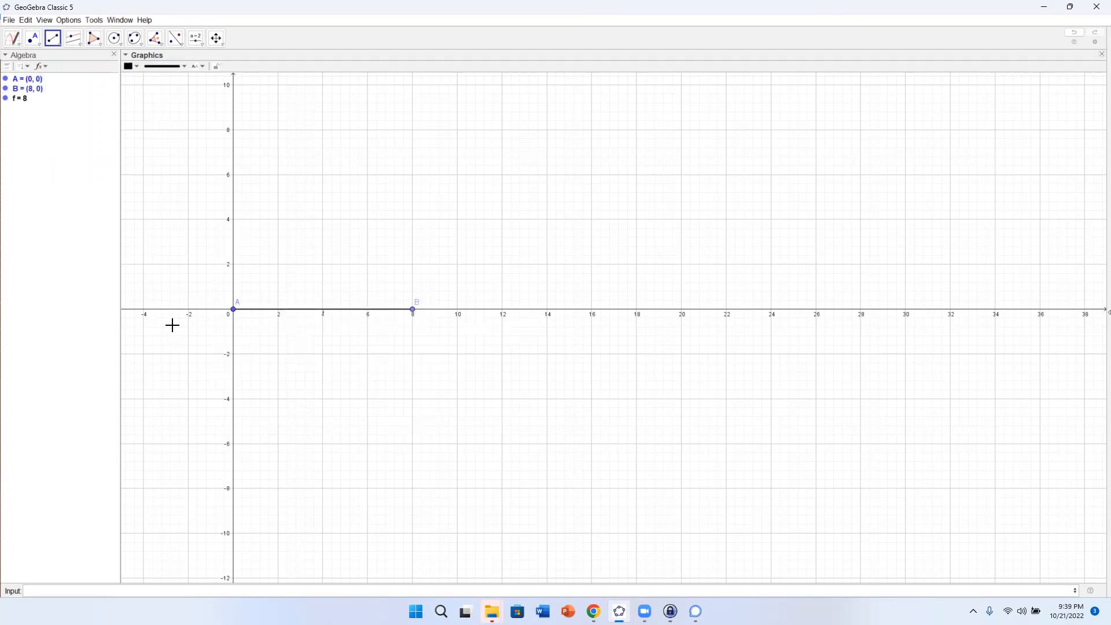
Construct a line parallel to segment AB through a new point at about (2.91, 3.69).
click(73, 46)
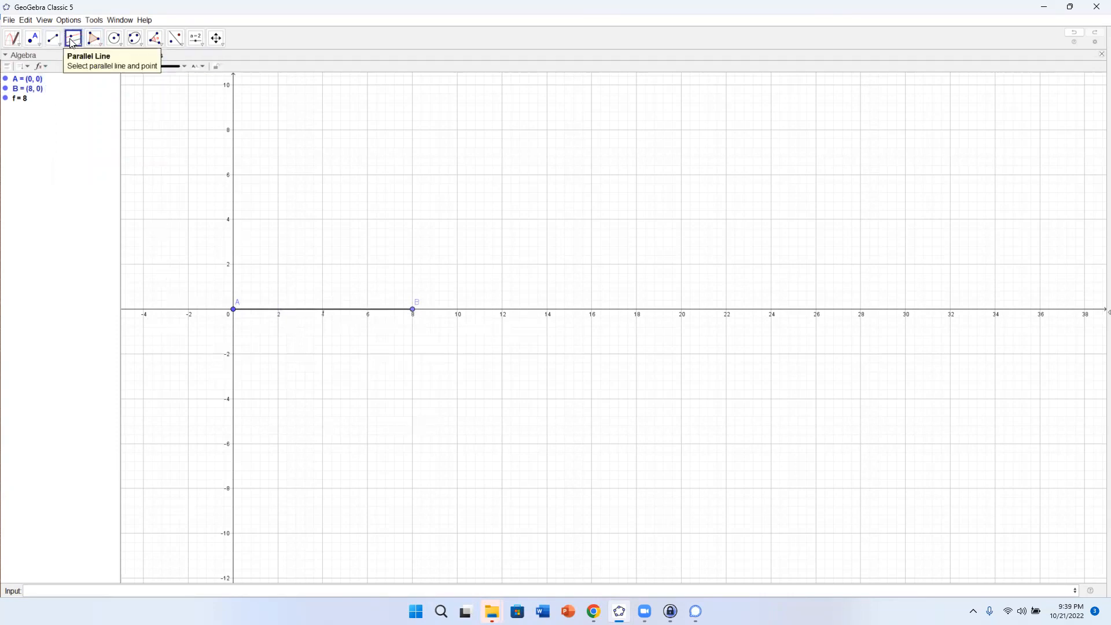
click(300, 313)
click(299, 227)
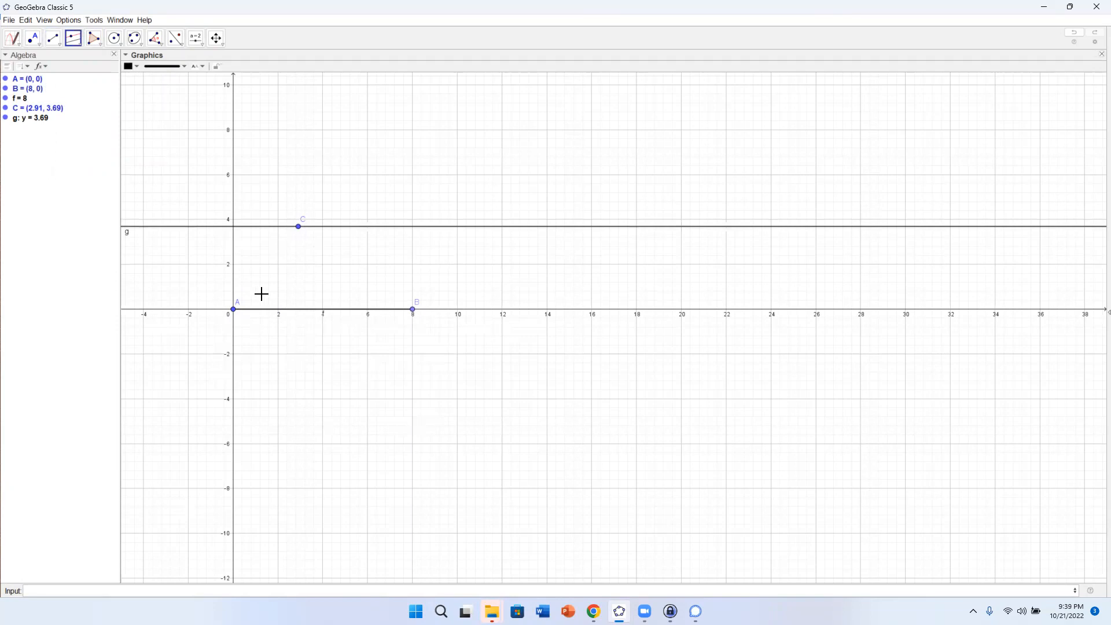
Place two points on the parallel line, D at about x = 1.79 and E at about x = 6.4.
click(33, 39)
click(274, 227)
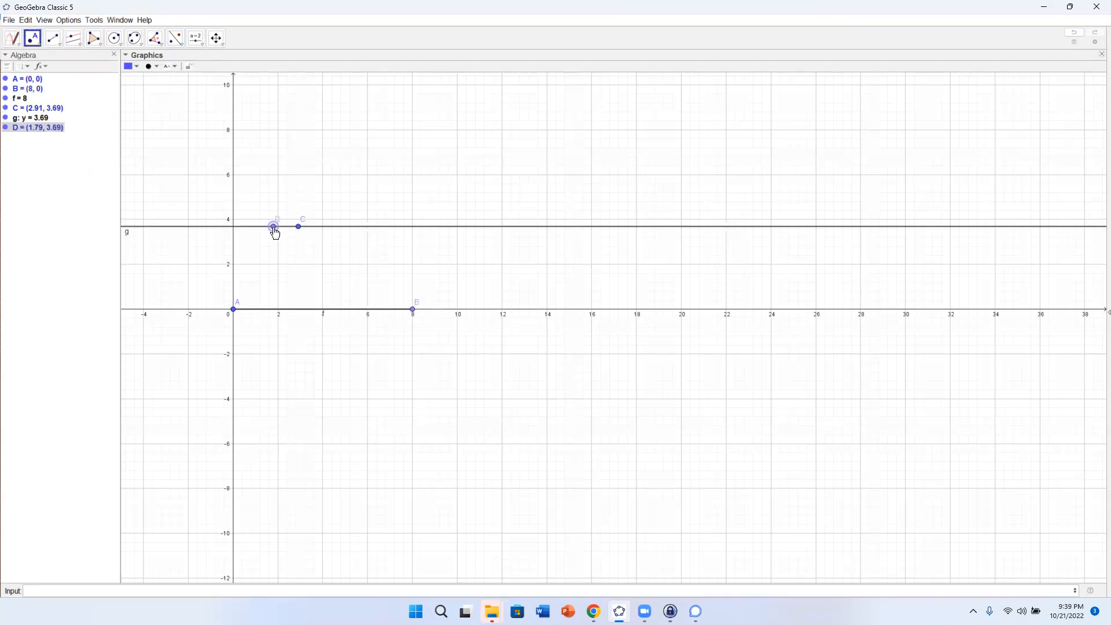
click(377, 228)
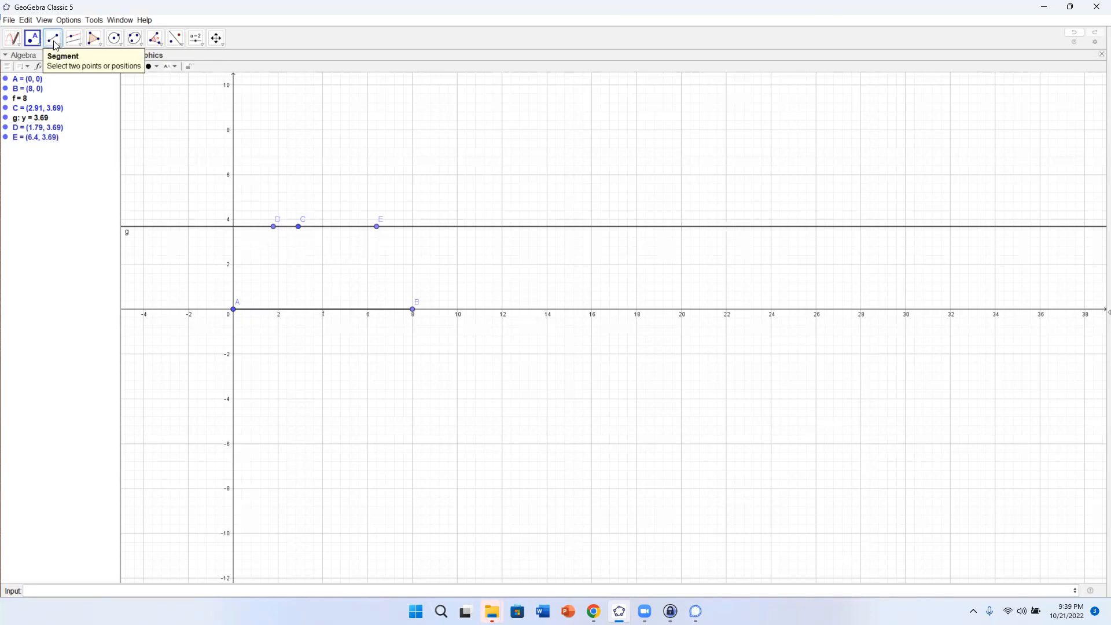
Draw a quadrilateral polygon through points A, B, E and D.
click(94, 39)
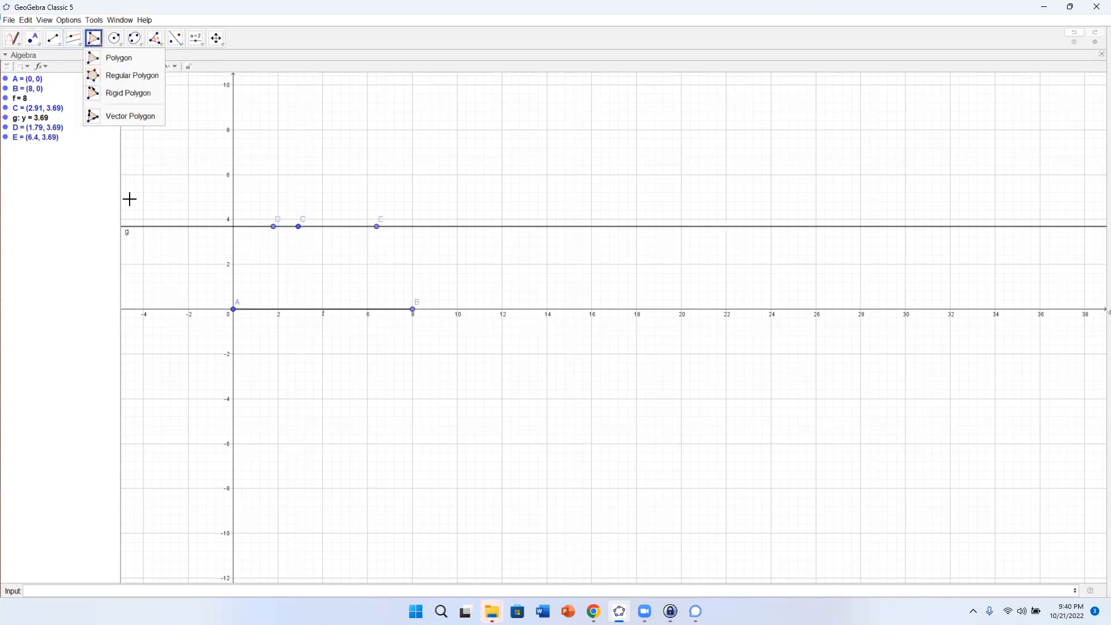
click(116, 58)
click(233, 308)
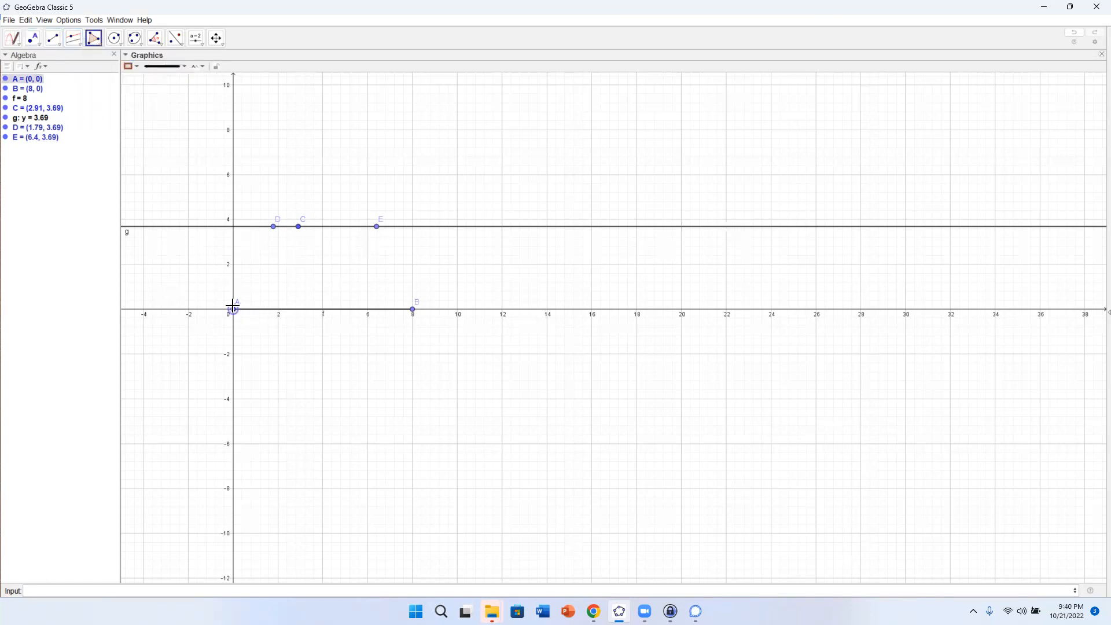
click(412, 309)
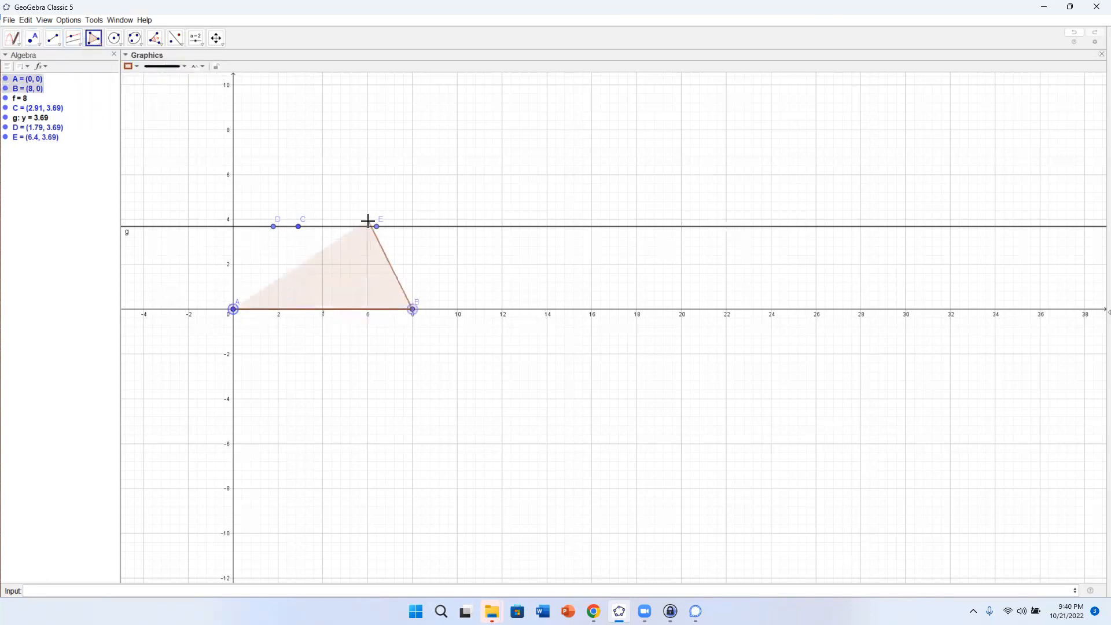
click(376, 227)
click(274, 226)
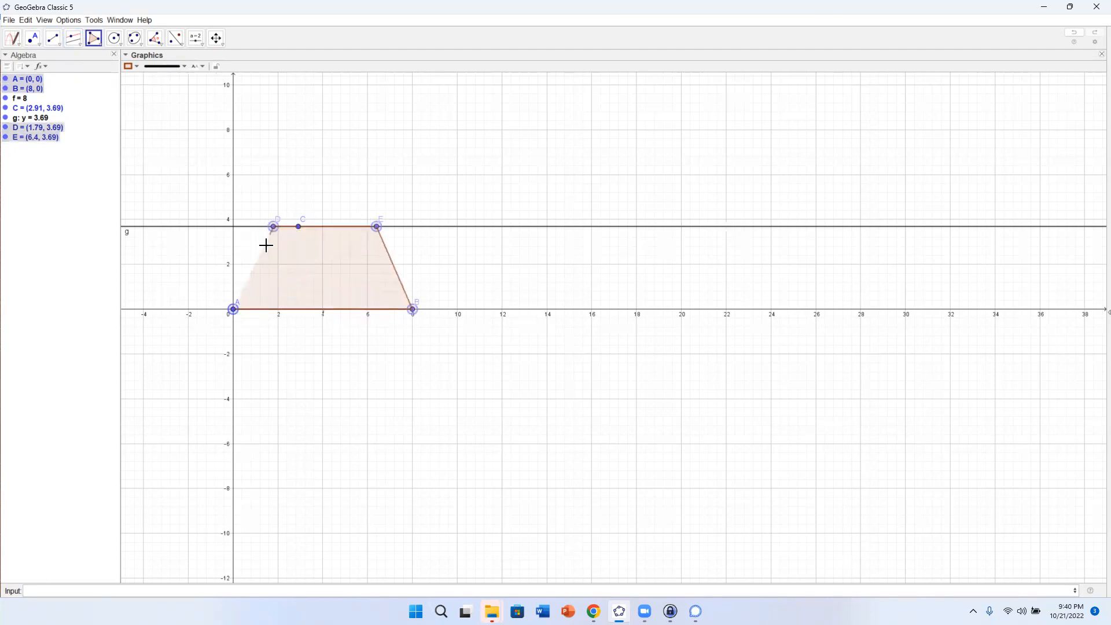
click(233, 309)
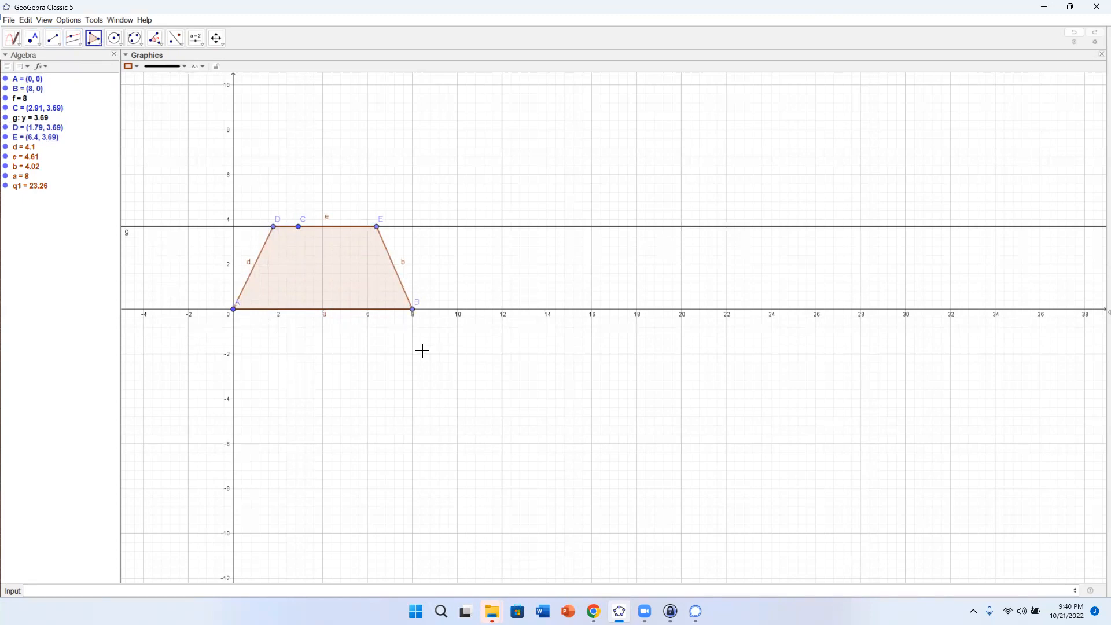
Move vertex D along the parallel line to about (1.34, 3.69).
click(18, 47)
click(26, 55)
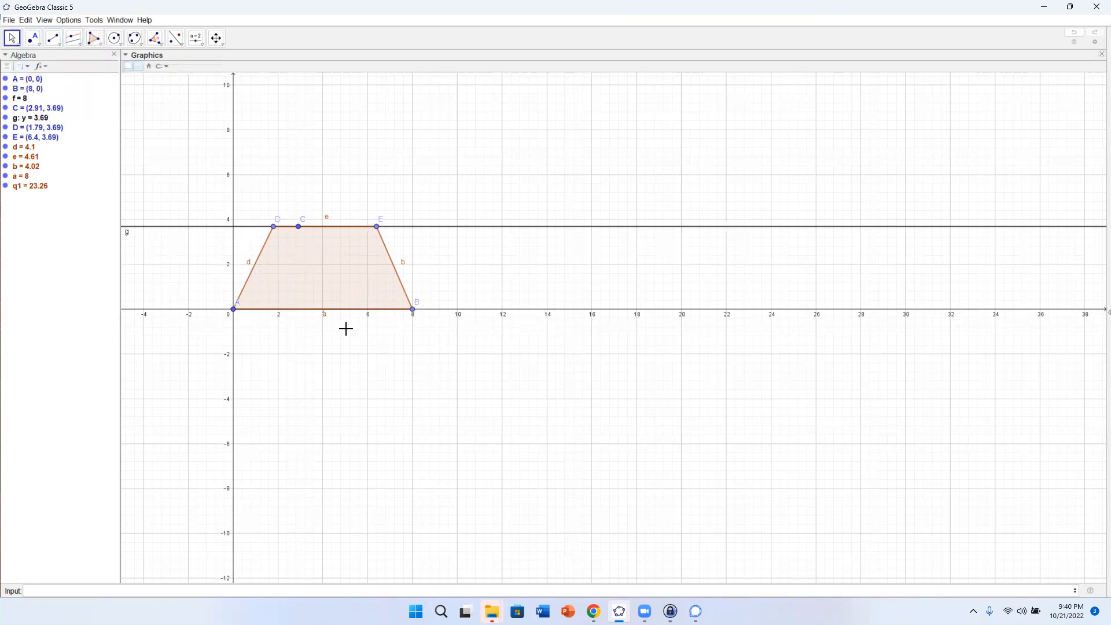
mouse_move(278, 234)
mouse_down()
mouse_move(155, 239)
mouse_move(264, 245)
mouse_up()
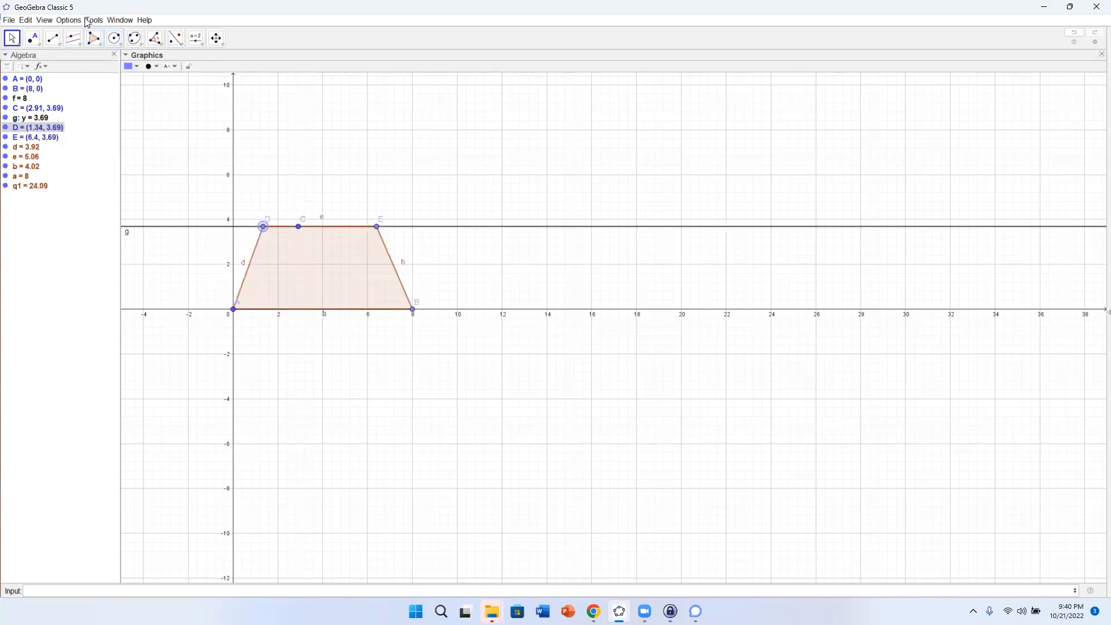
Construct a line through point B parallel to the quadrilateral's side AD.
click(73, 38)
click(250, 258)
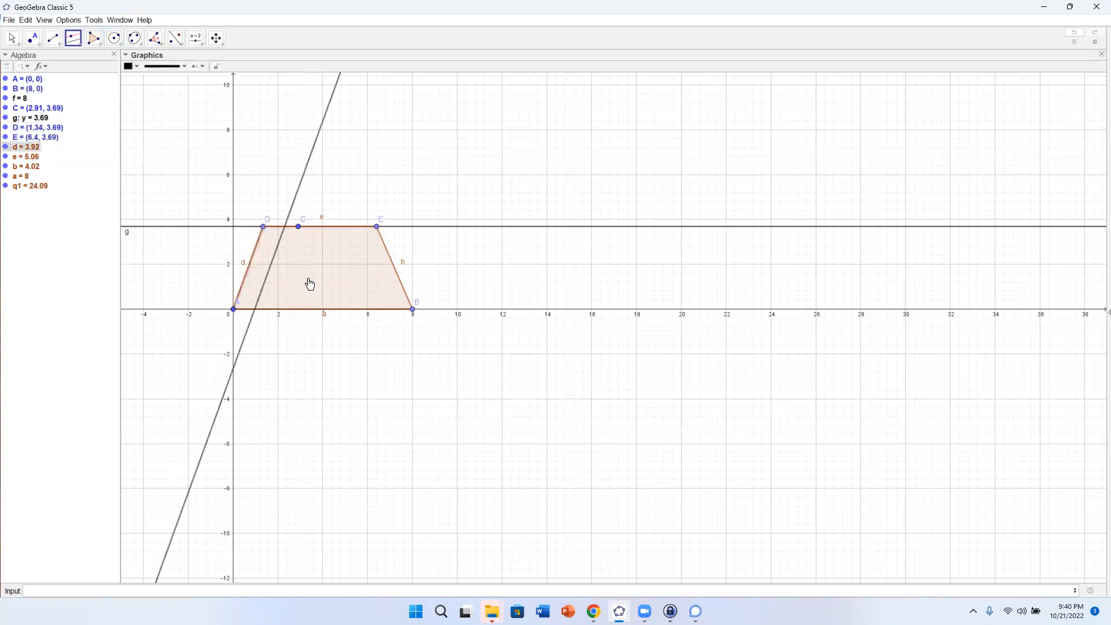
click(413, 310)
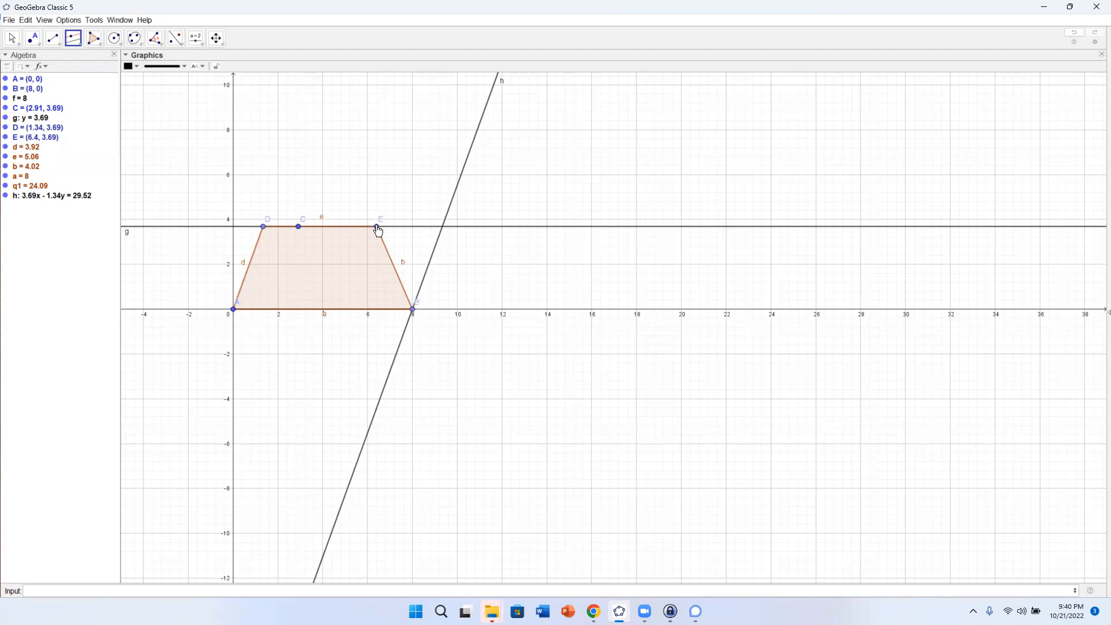
Move vertex E to the intersection of the two parallel lines at about (9.33, 3.69), forming a parallelogram.
click(12, 38)
drag(377, 226, 442, 226)
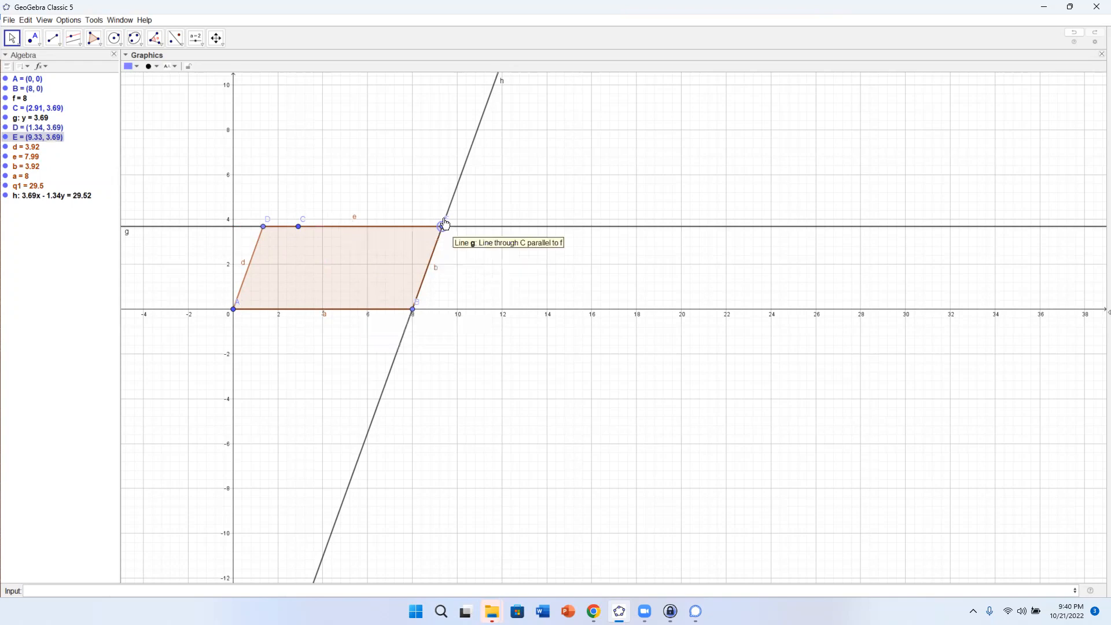
scroll(443, 234, up, 2)
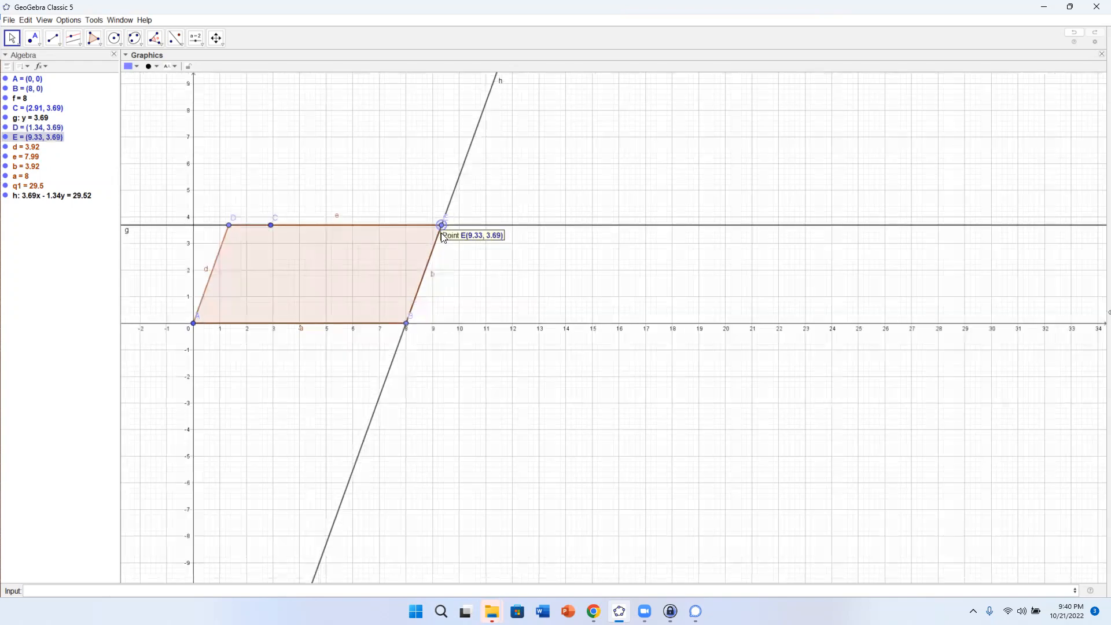
scroll(441, 232, up, 3)
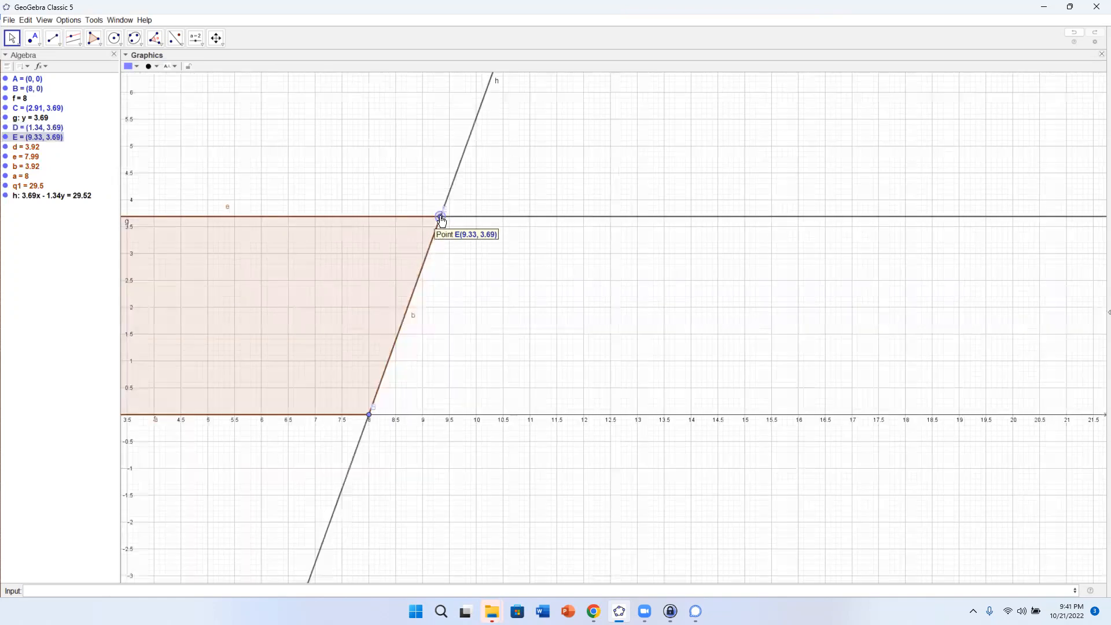
drag(435, 222, 442, 222)
Reshape the parallelogram into a rectangle by moving vertex D to (0, 3.69) and vertex E to (8, 3.69).
scroll(250, 311, down, 1)
scroll(250, 312, down, 6)
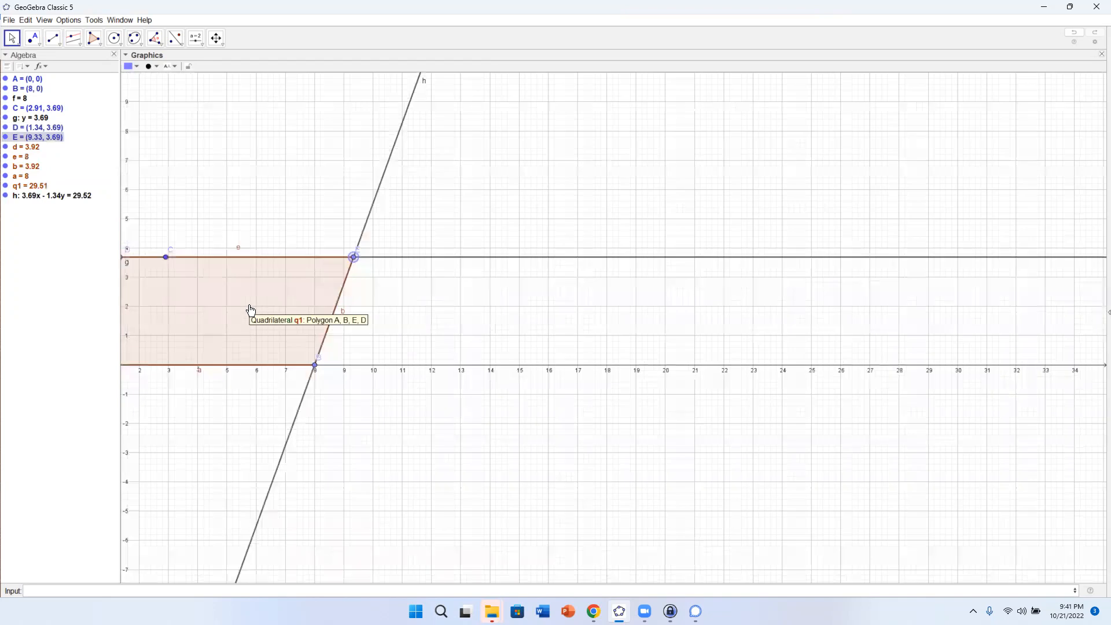
scroll(251, 311, down, 5)
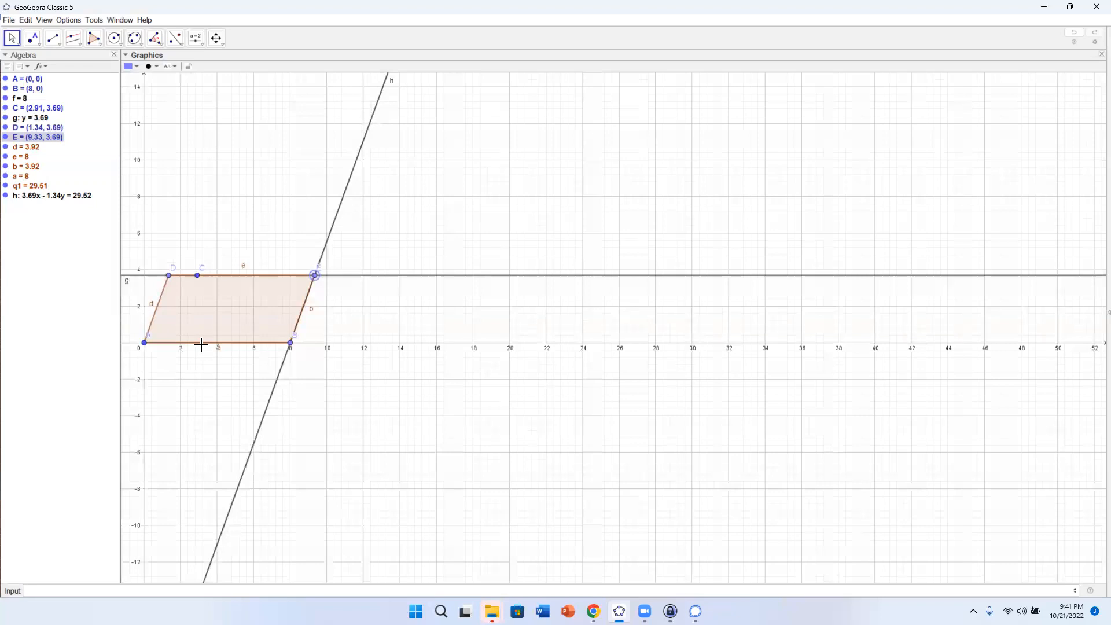
click(169, 277)
drag(169, 279, 145, 280)
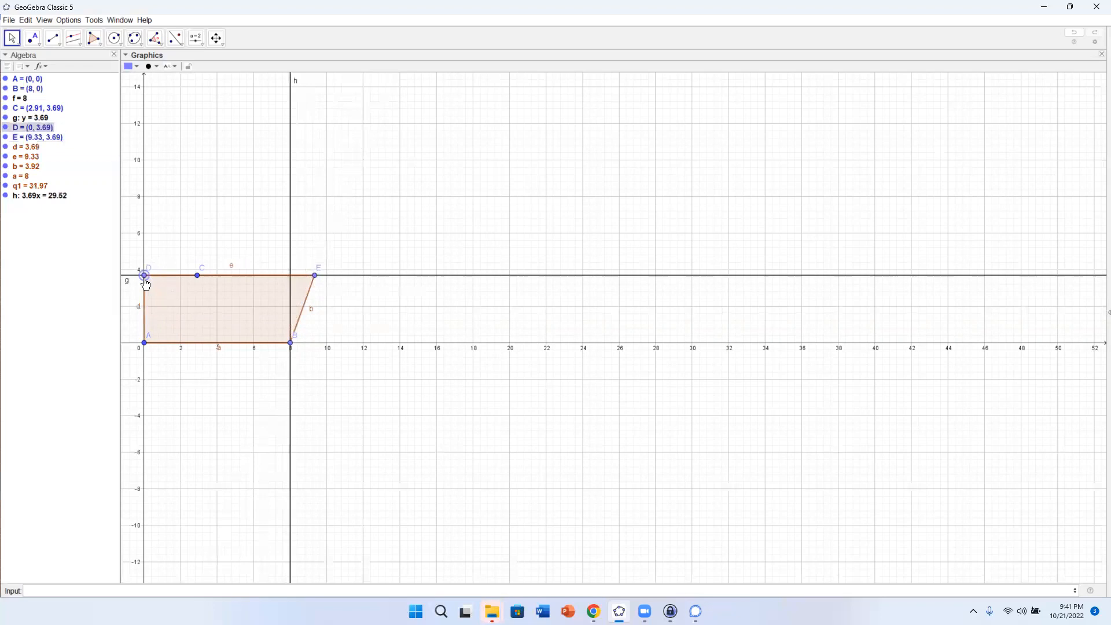
drag(315, 282, 290, 276)
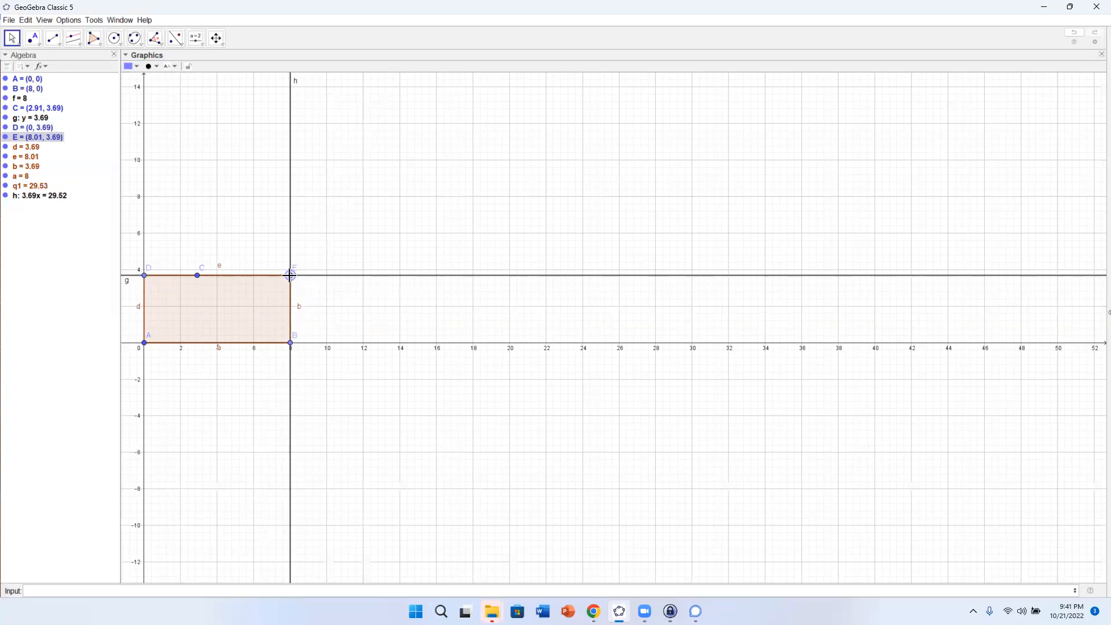
drag(290, 276, 290, 275)
Measure the rectangle's interior angle at corner D between sides AD and DE.
scroll(215, 348, up, 1)
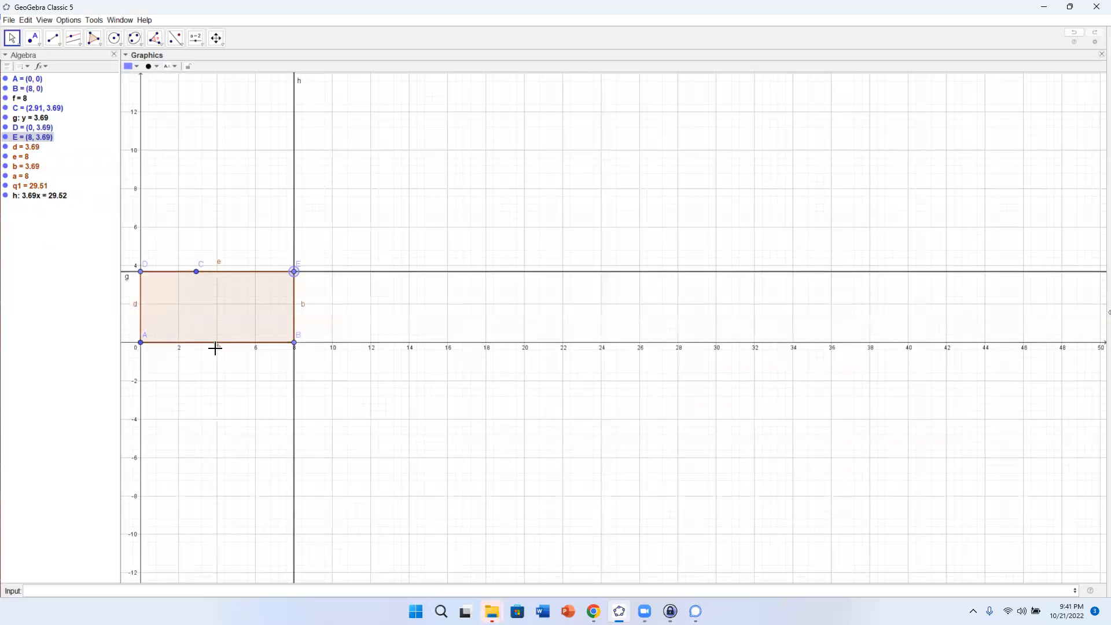
scroll(215, 348, up, 1)
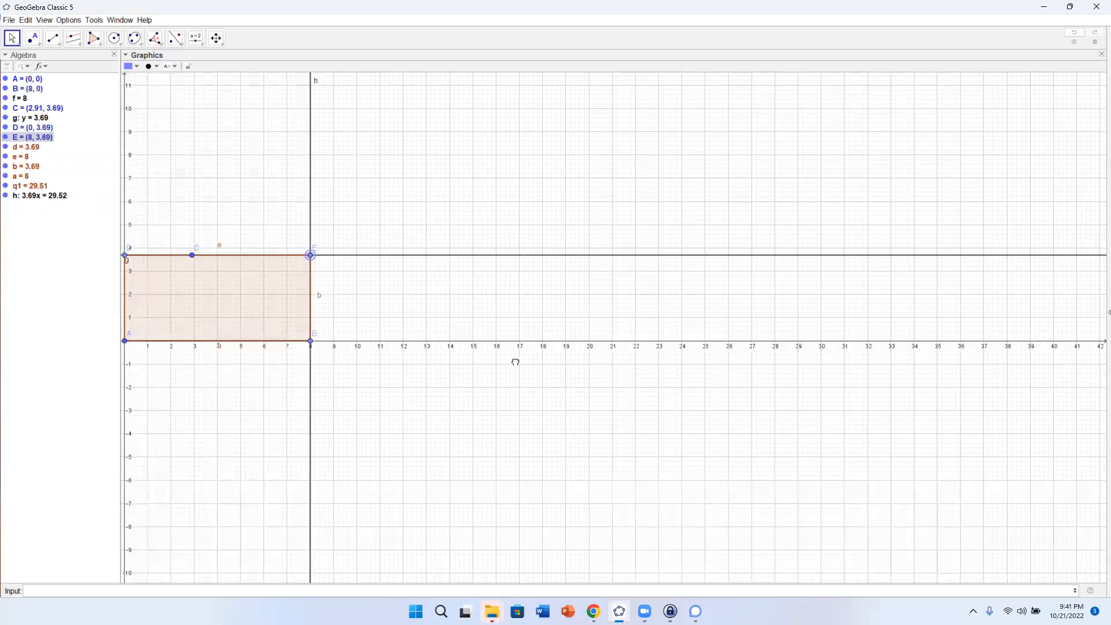
scroll(508, 367, left, 5)
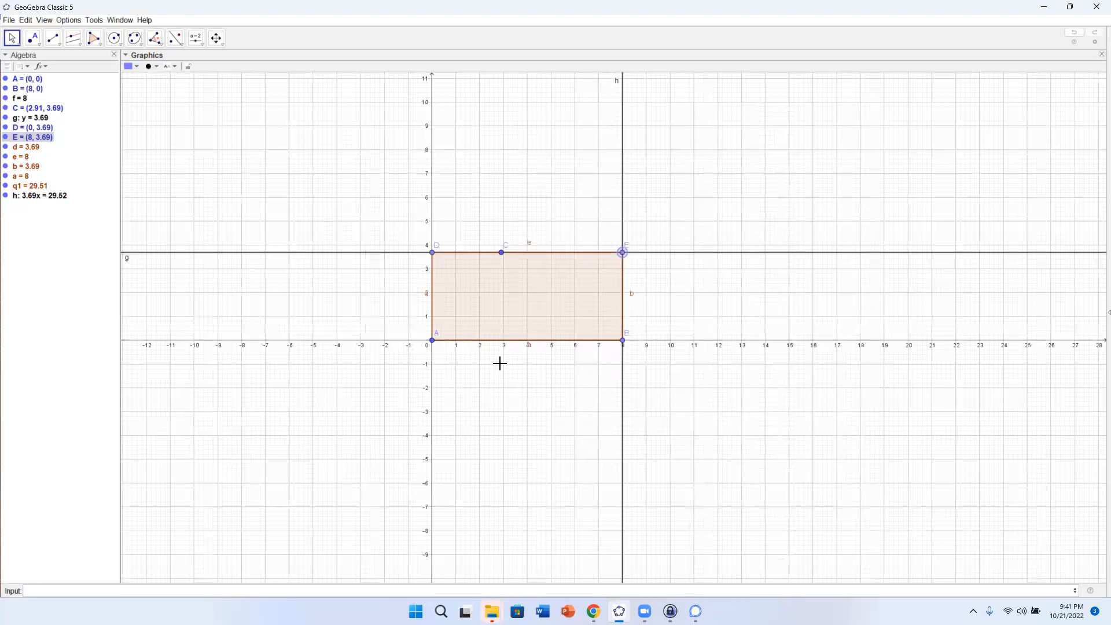
scroll(500, 363, up, 3)
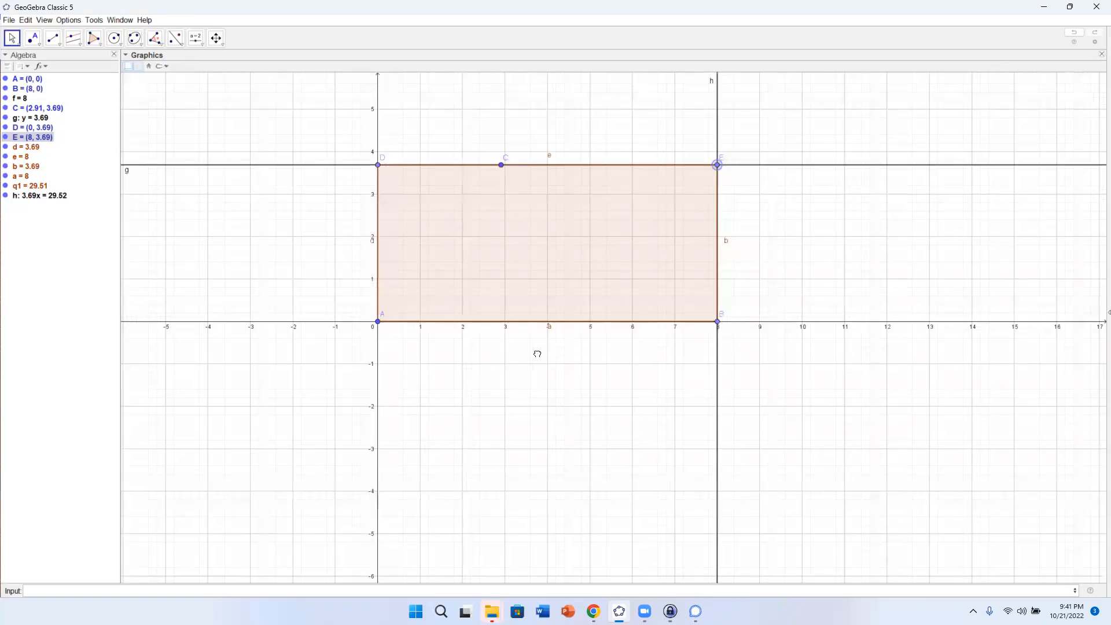
scroll(538, 353, up, 1)
scroll(509, 411, right, 2)
scroll(510, 411, left, 1)
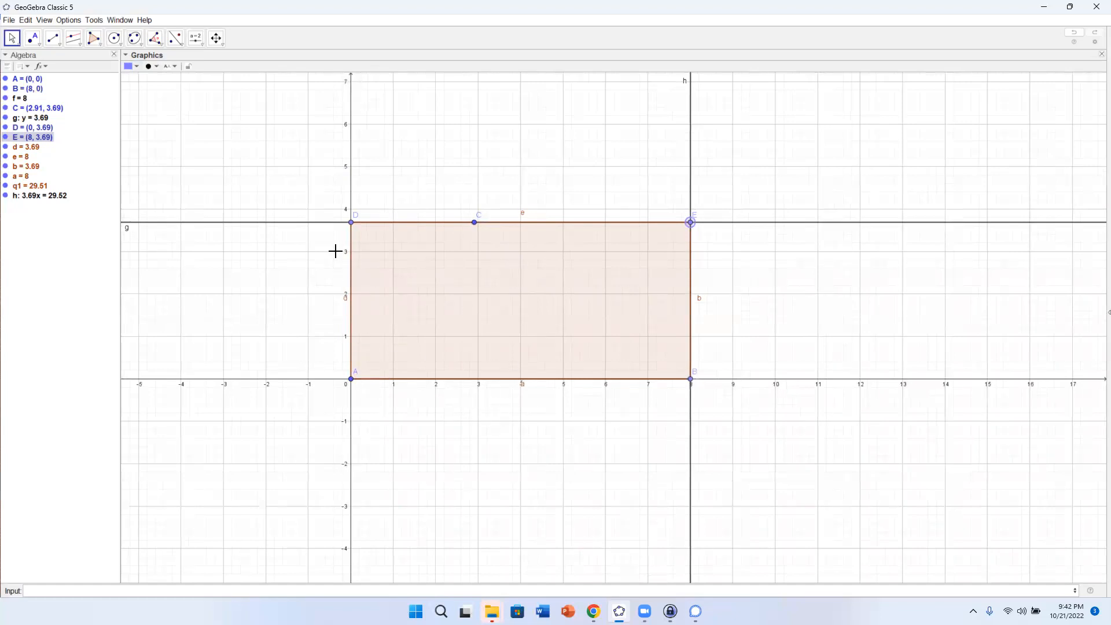
click(161, 44)
click(163, 51)
click(168, 54)
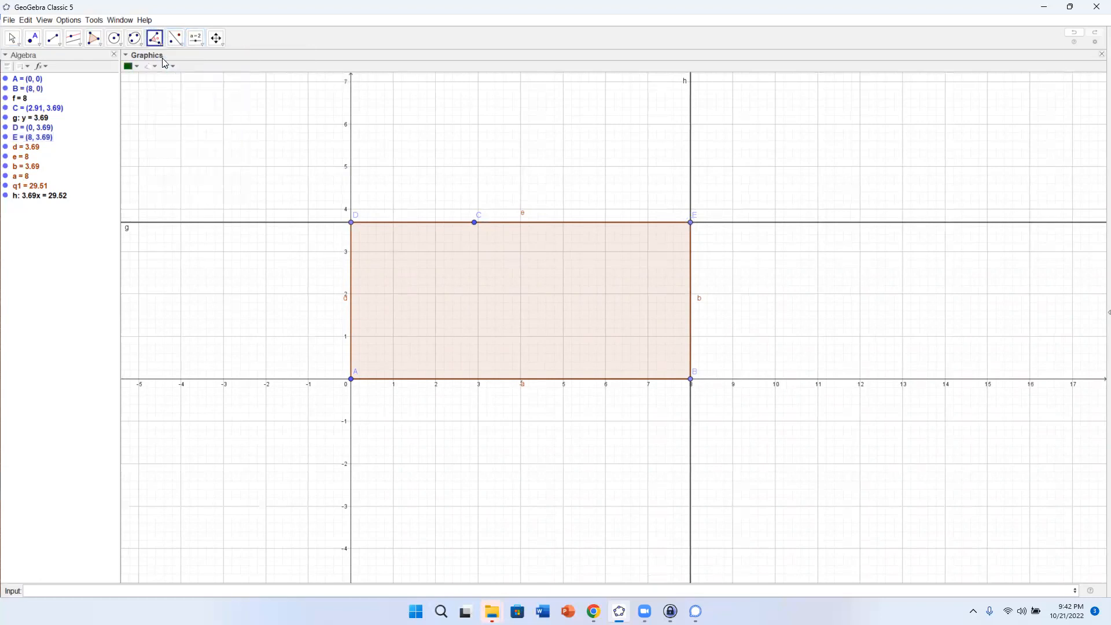
click(352, 260)
click(372, 226)
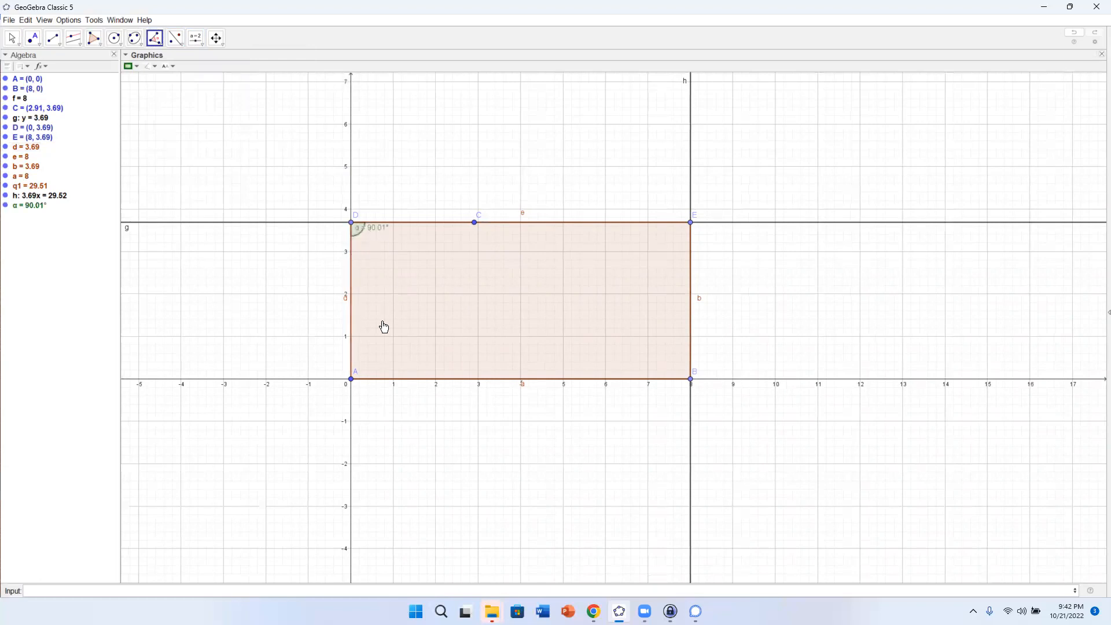
Measure the rectangle's interior angle at corner A between sides AB and AD.
click(368, 380)
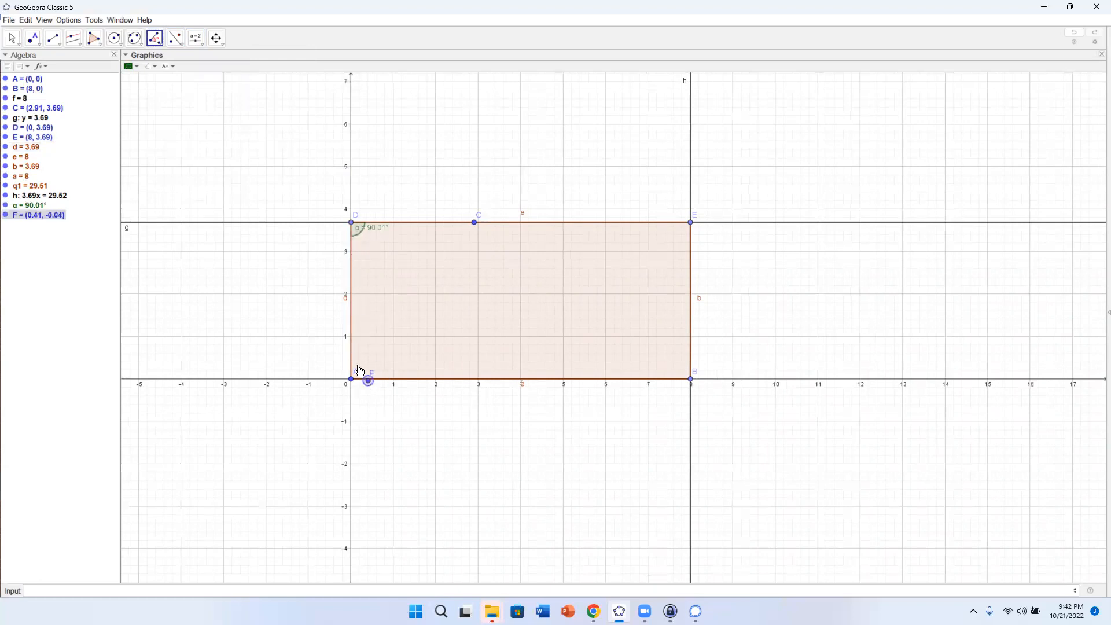
key(ctrl+z)
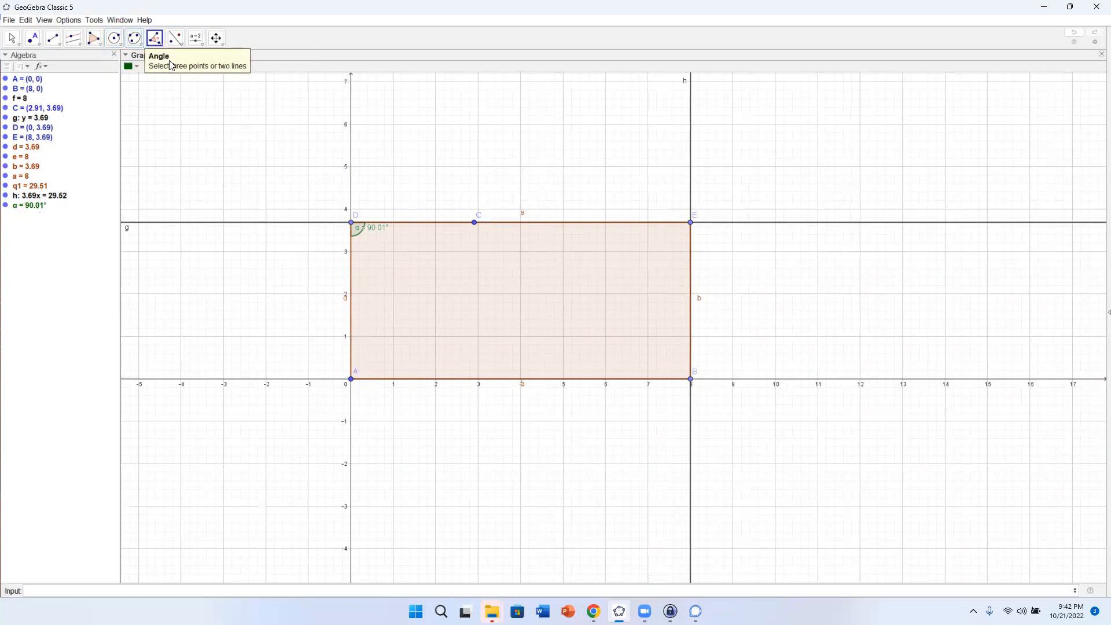
click(376, 381)
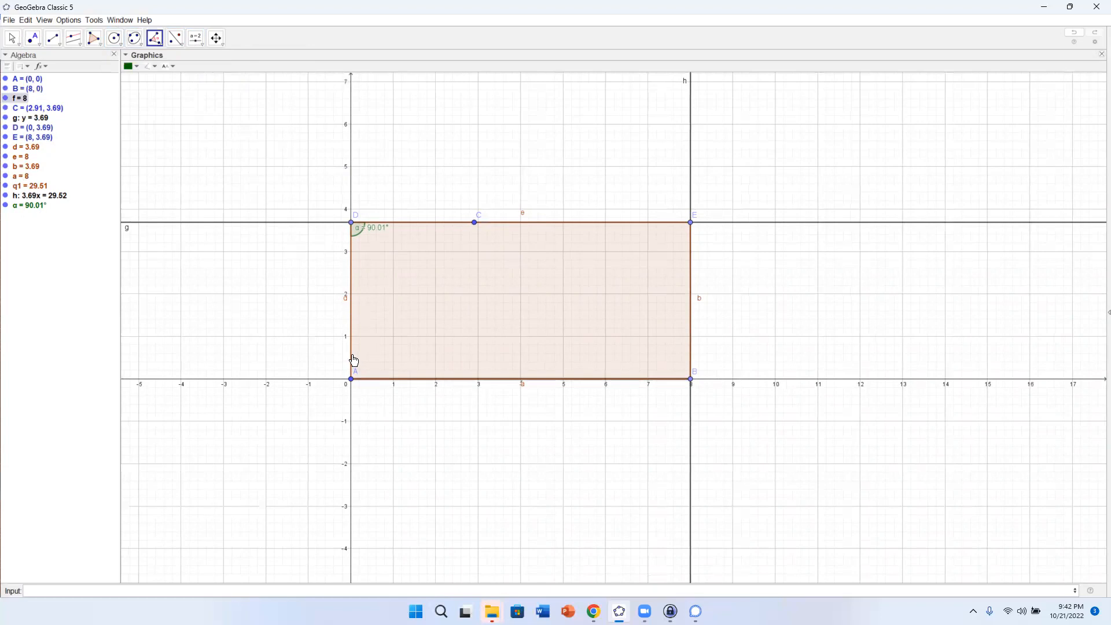
click(350, 355)
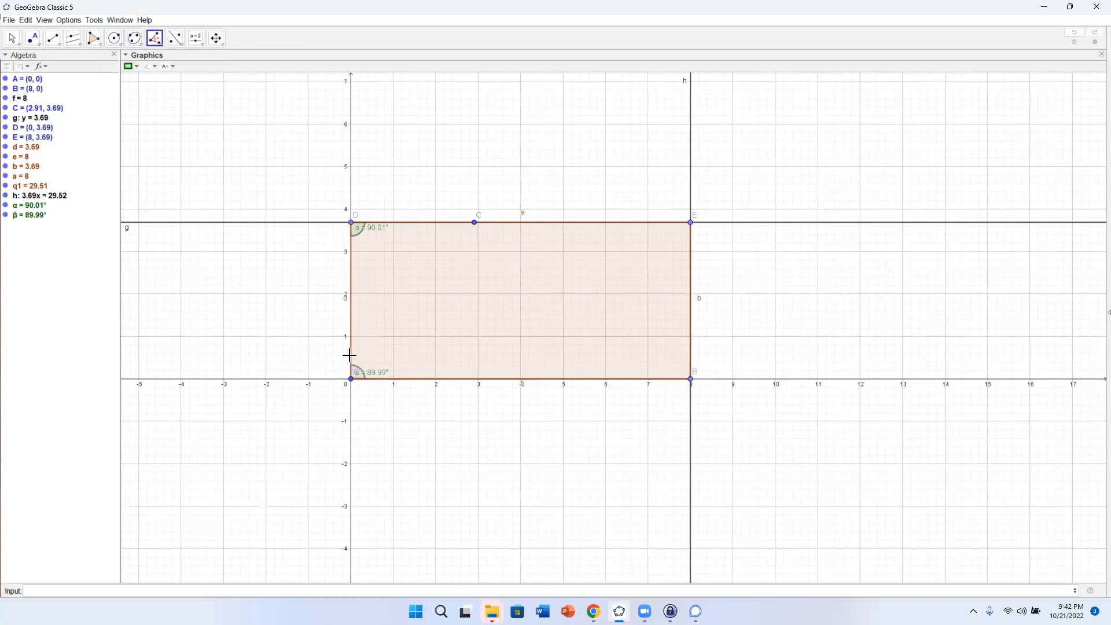
Measure the rectangle's remaining interior angles at corners B and E from their adjoining sides.
click(691, 369)
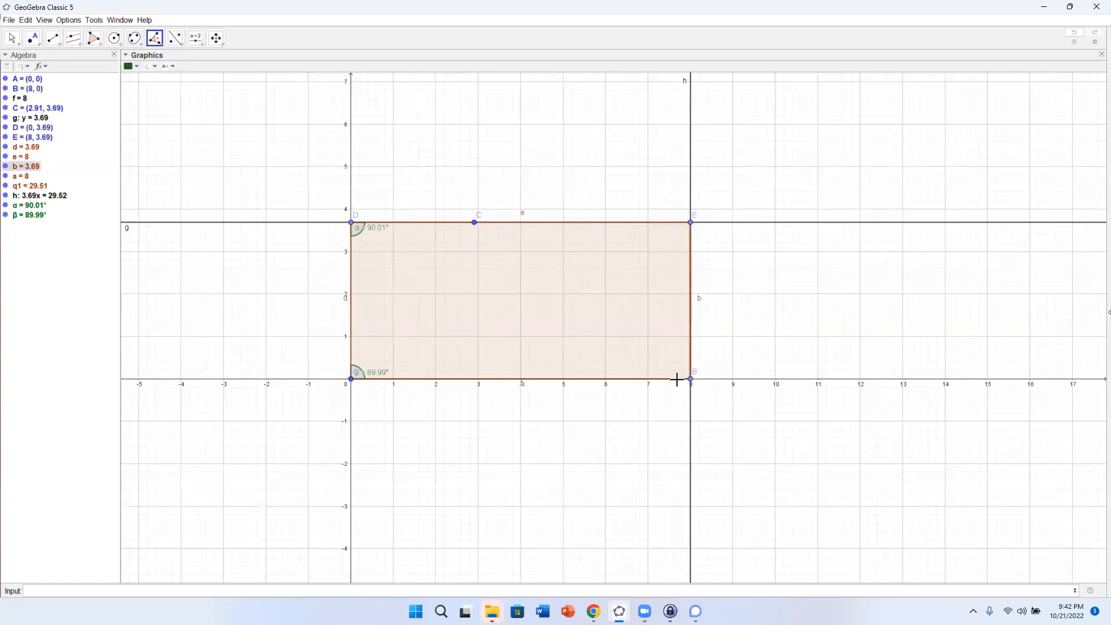
click(679, 382)
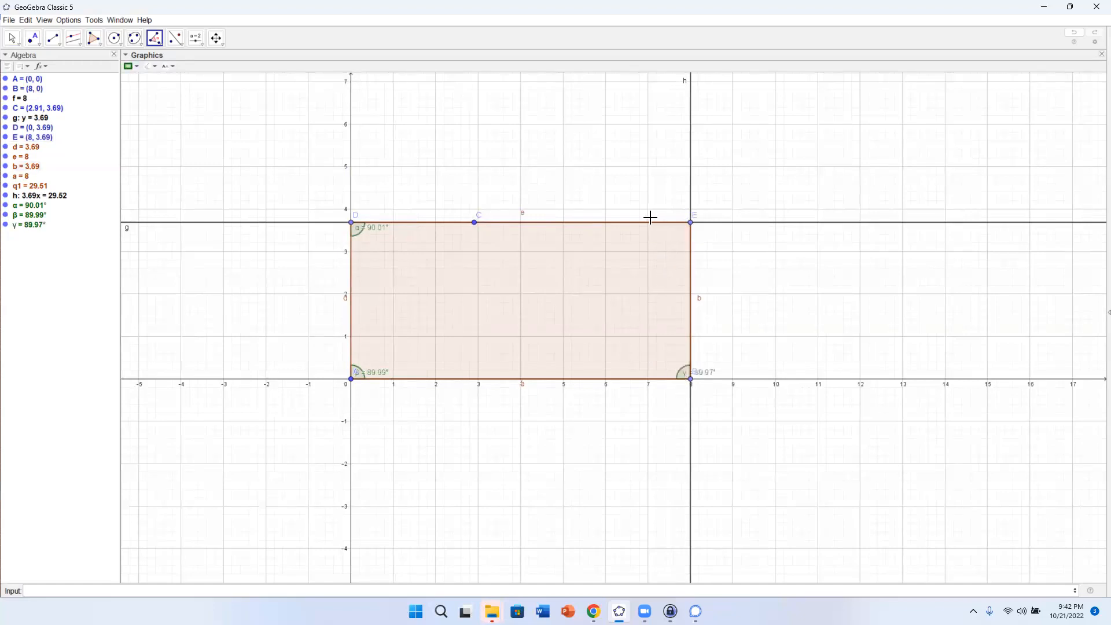
click(666, 224)
click(693, 247)
Raise the rectangle's upper side by moving point C to (2.85, 8), so its height matches the 8-unit base.
scroll(474, 230, down, 1)
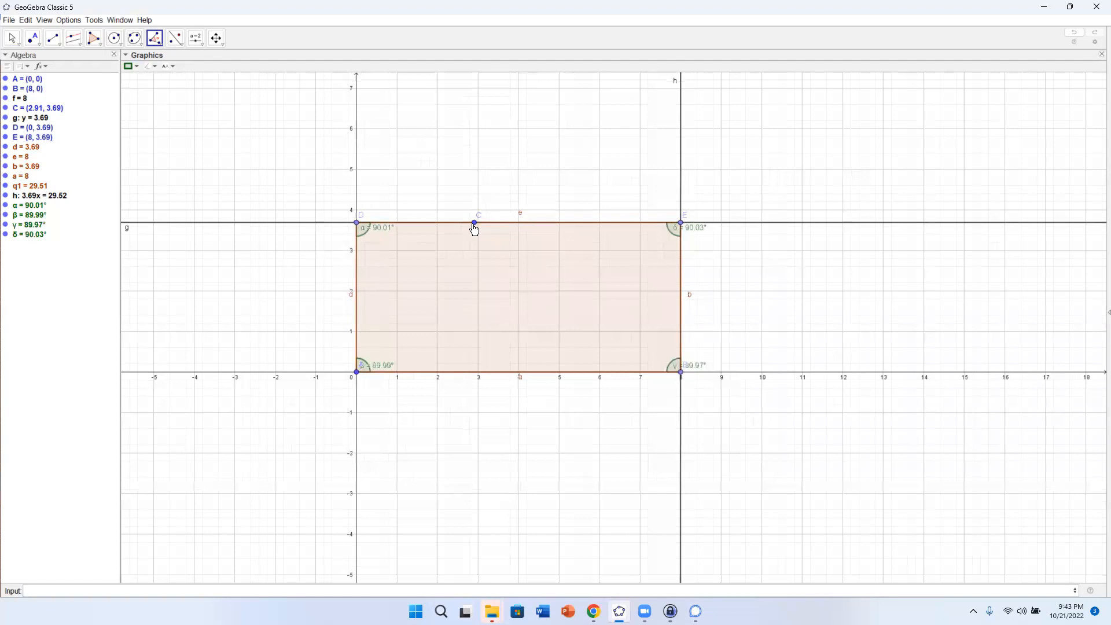
scroll(475, 230, down, 3)
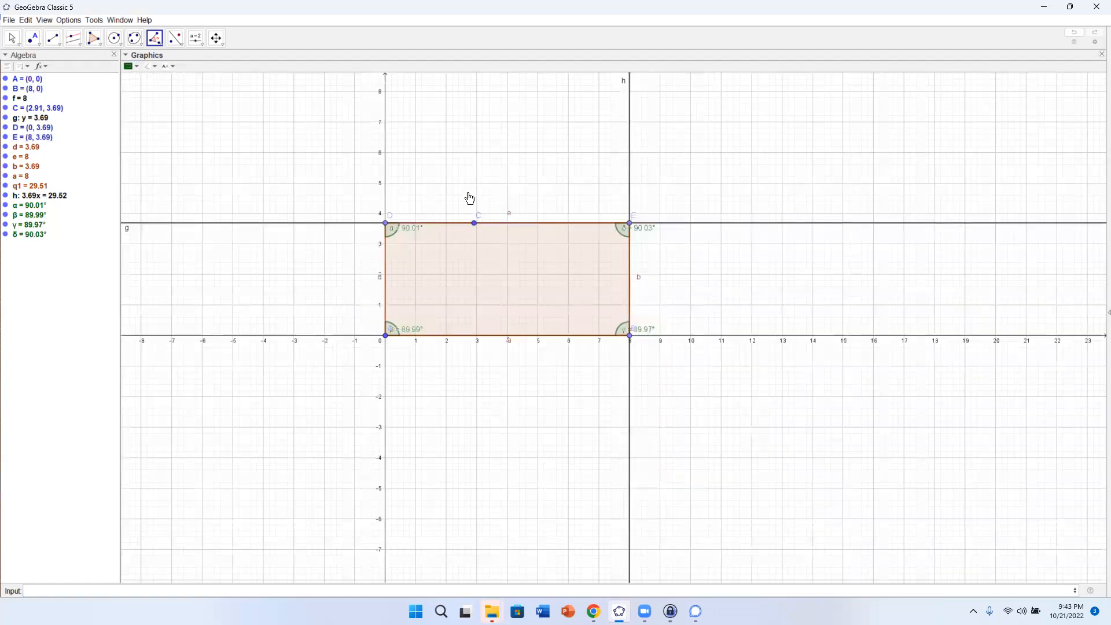
click(8, 39)
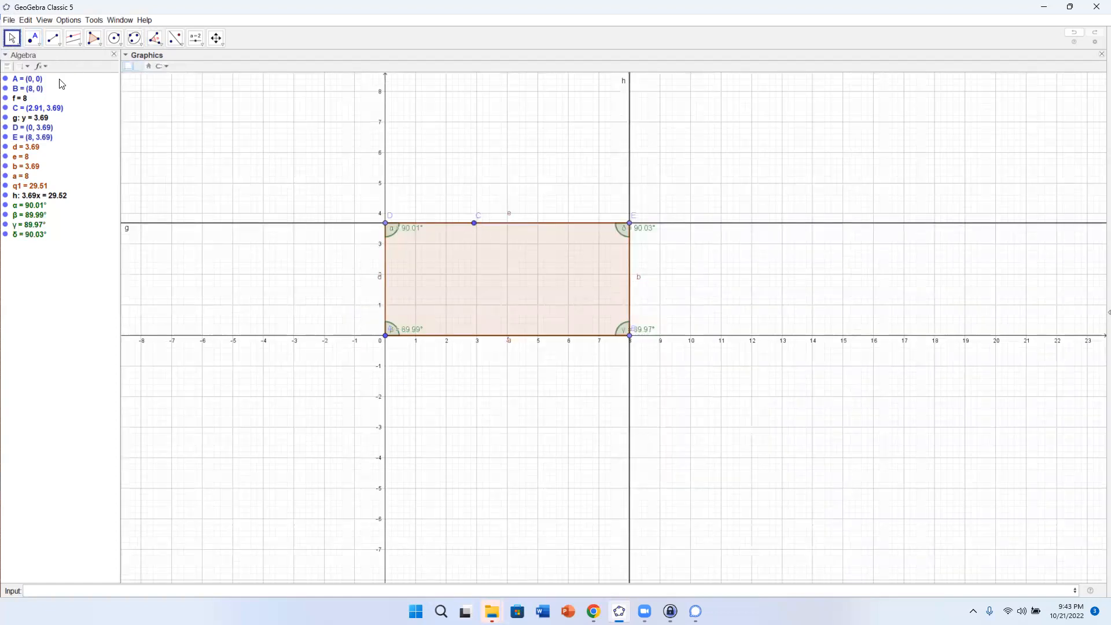
drag(474, 224, 474, 98)
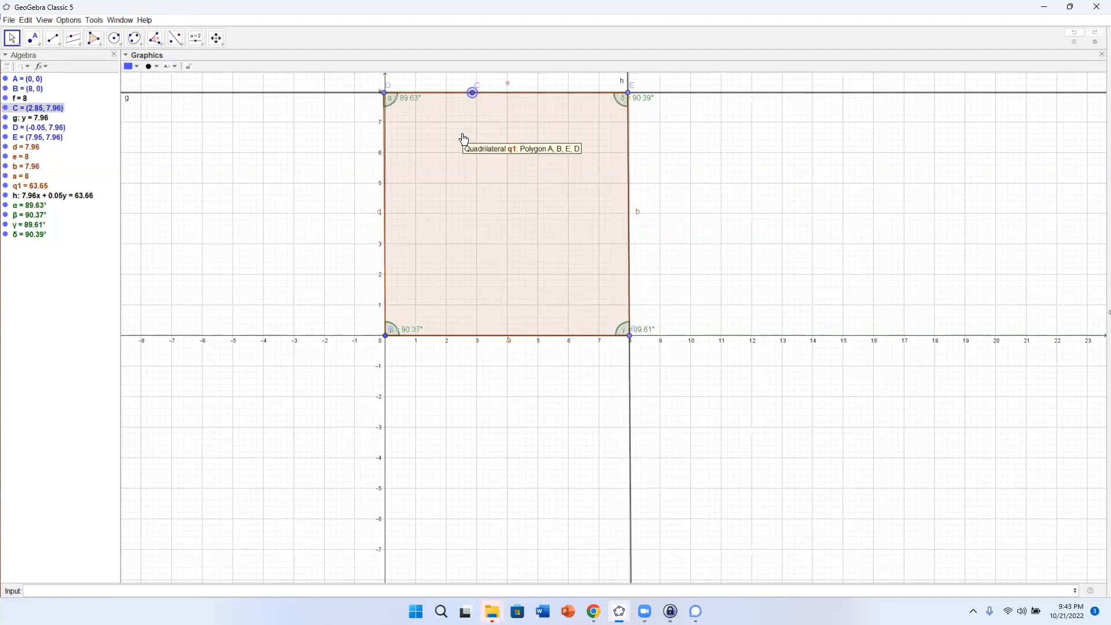
key(Up)
key(Down)
key(Down)
key(Down)
key(Down)
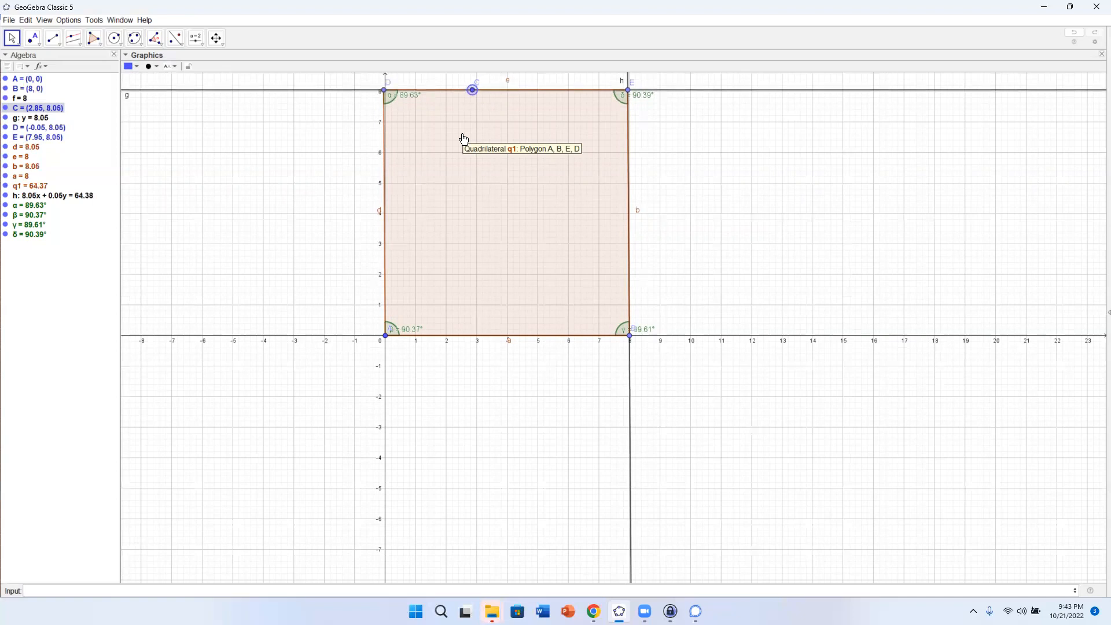
key(Down)
key(Down)
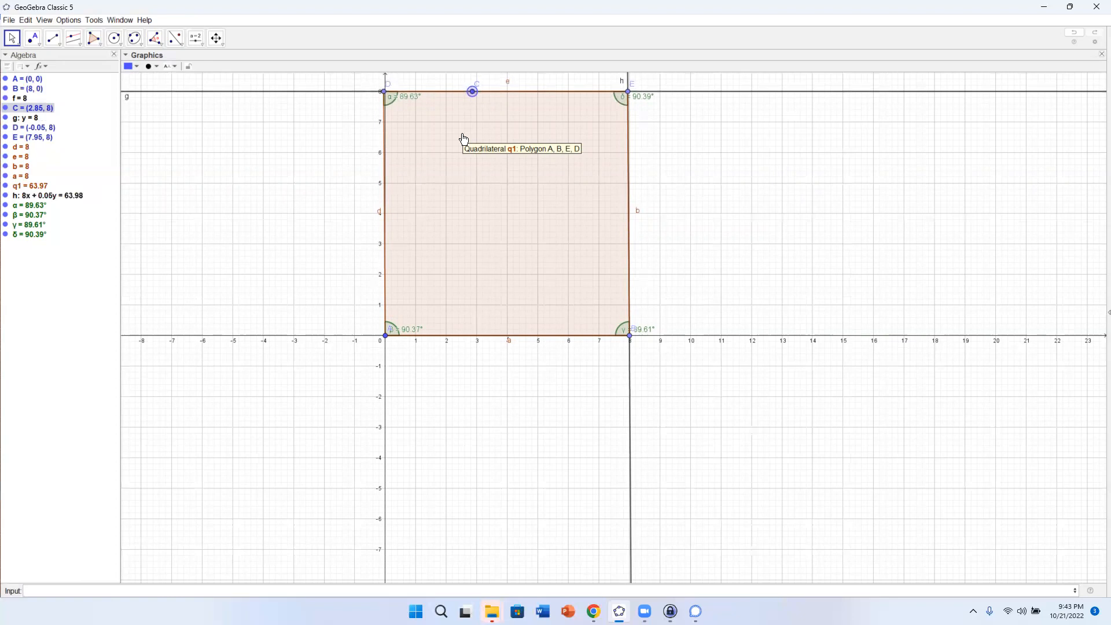
Nudge vertex D along the upper parallel line to (0, 8), directly above point A.
click(384, 93)
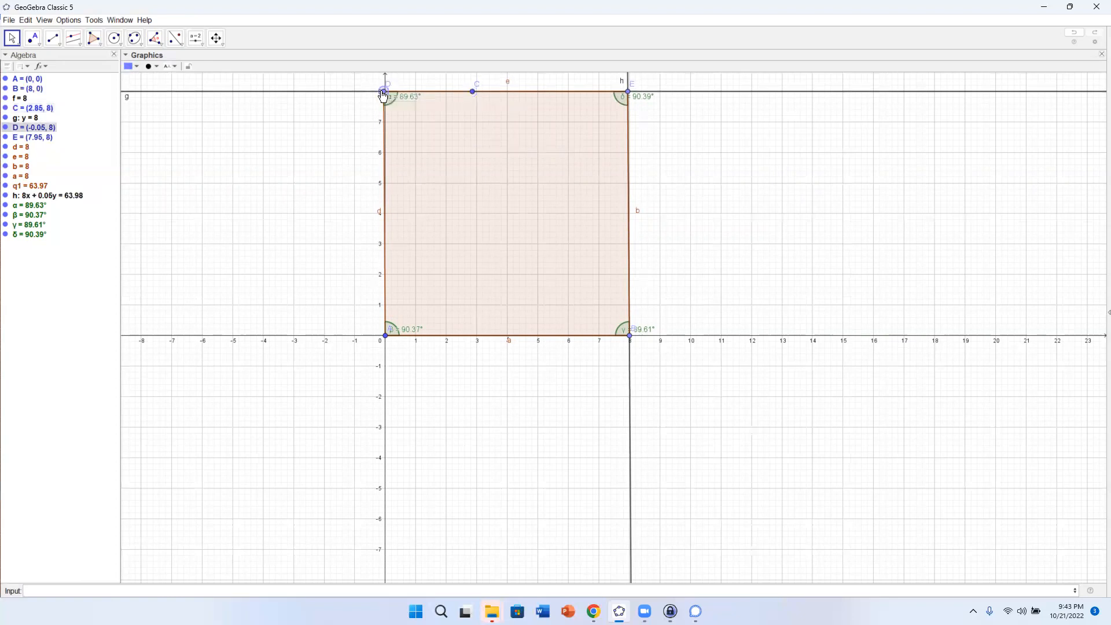
key(Right)
key(Right)
key(Right)
key(Right)
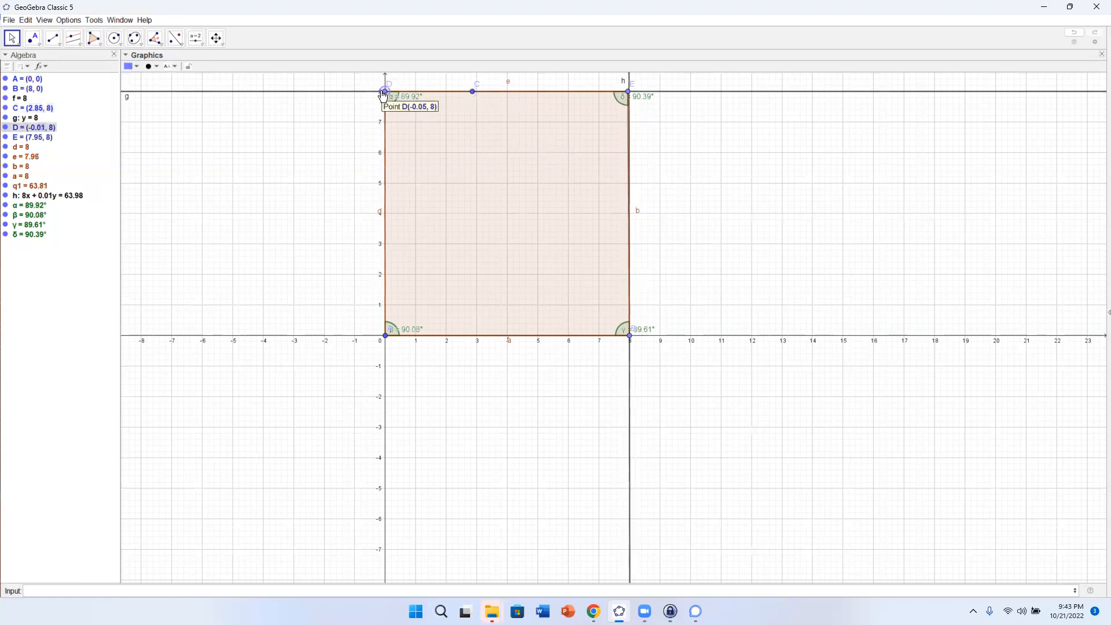
key(Left)
key(Left)
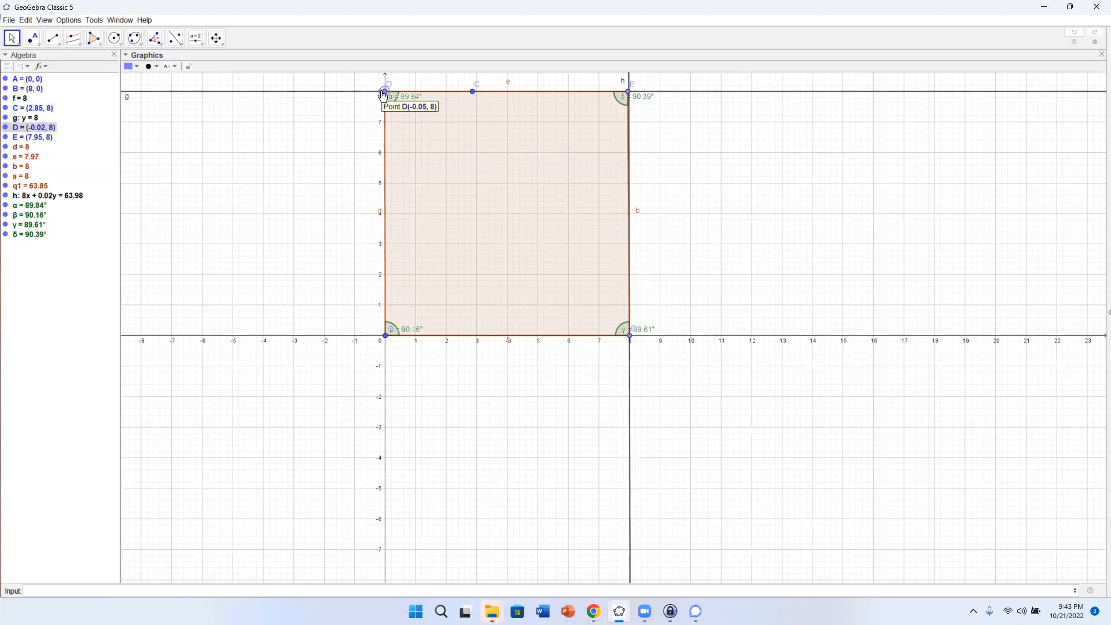
key(Right)
key(Right)
key(Right)
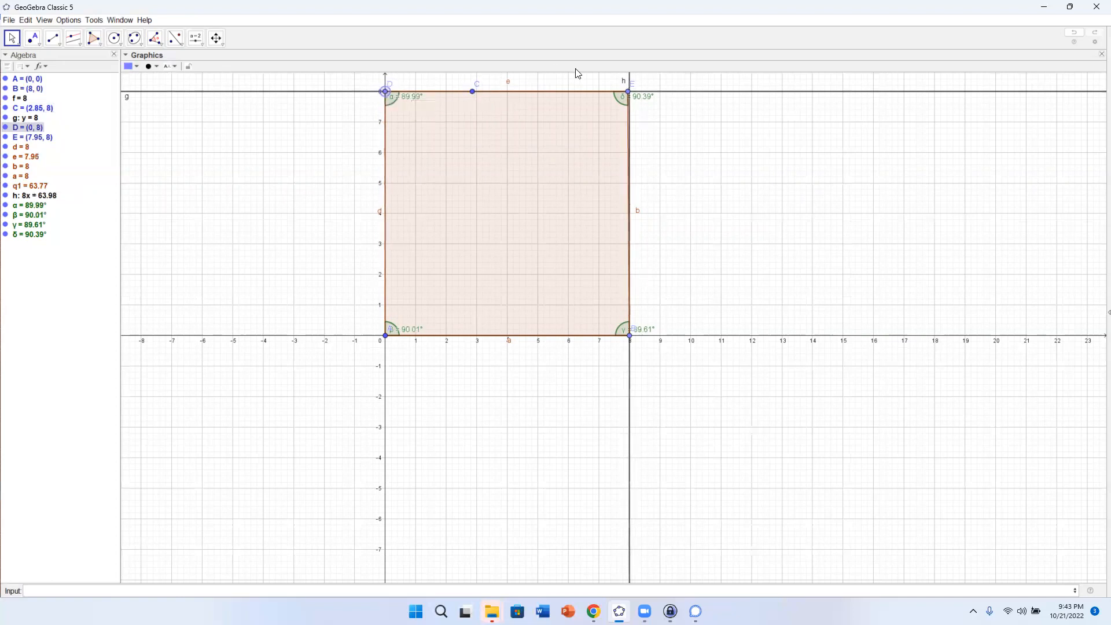
Nudge vertex E along the upper parallel line to (8, 8) to complete the square, and deselect it.
click(629, 92)
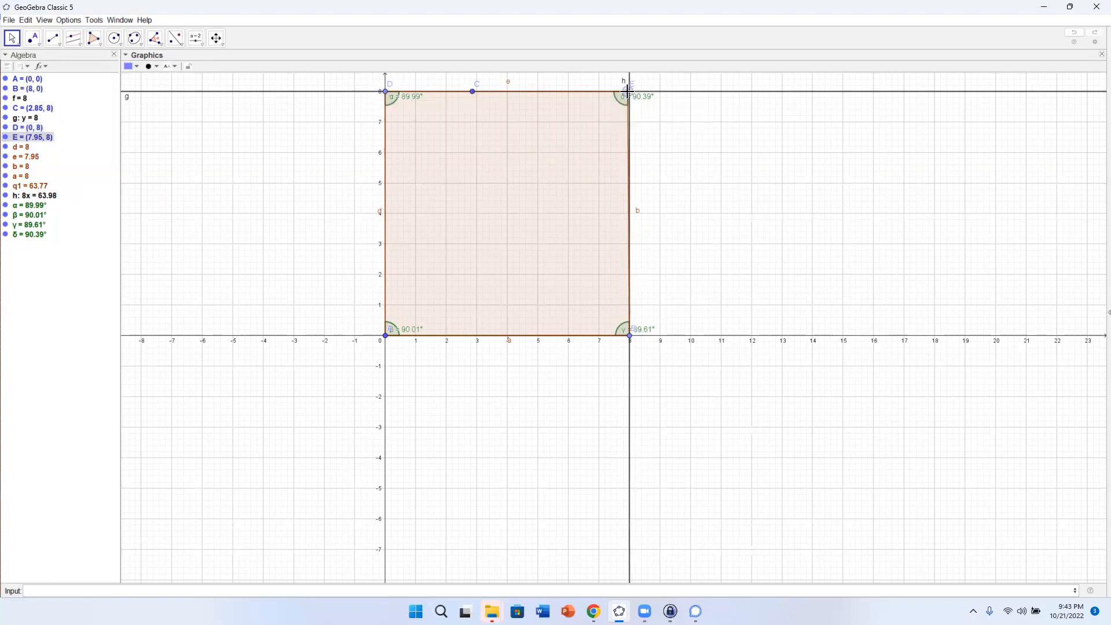
key(Right)
key(Right)
key(Right)
key(Right)
key(Right)
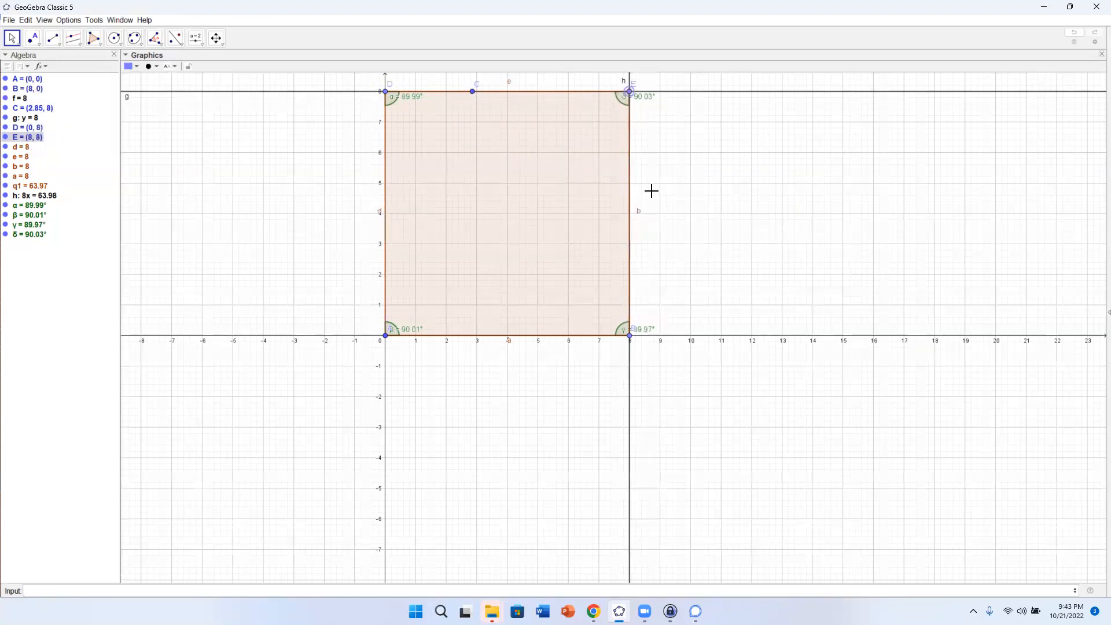
key(Escape)
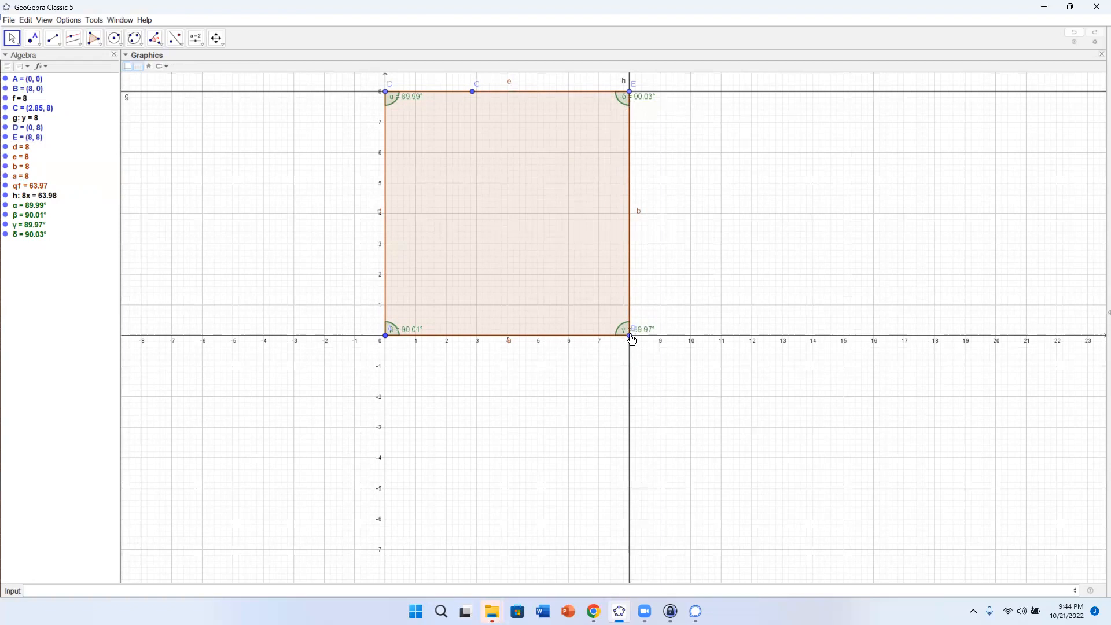
With Move around Point centred on A, shift vertex B to about (7.97, 0) and vertex E to about (8.57, 8).
mouse_move(631, 339)
mouse_down()
mouse_move(648, 280)
mouse_move(718, 345)
mouse_move(895, 327)
mouse_move(726, 329)
mouse_move(843, 339)
mouse_move(585, 355)
mouse_move(628, 340)
mouse_up()
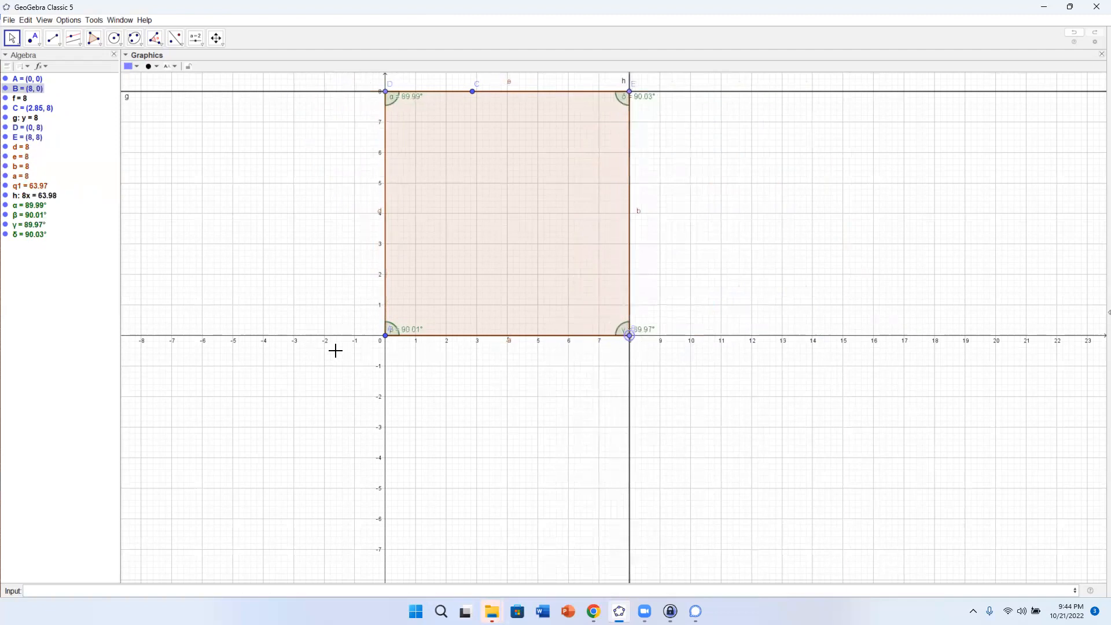
click(12, 38)
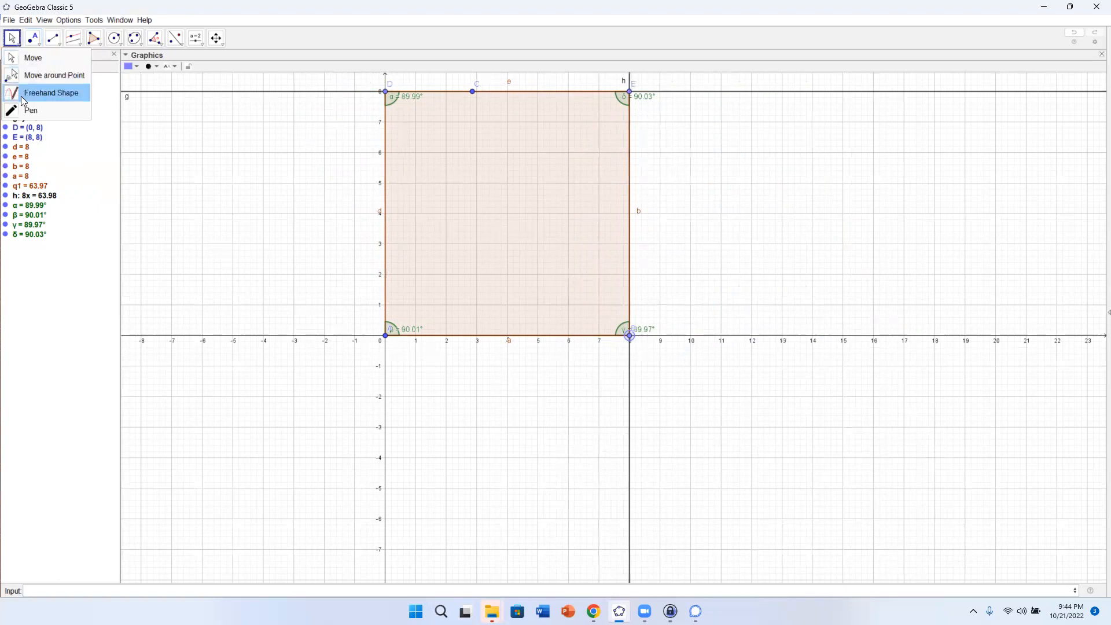
click(385, 337)
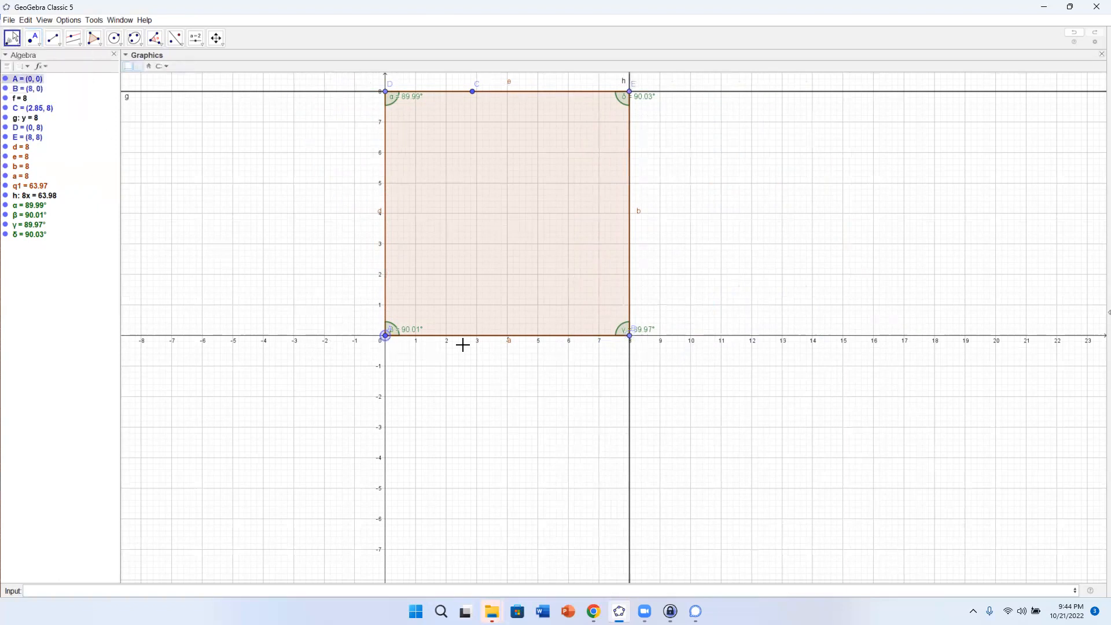
drag(630, 335, 629, 335)
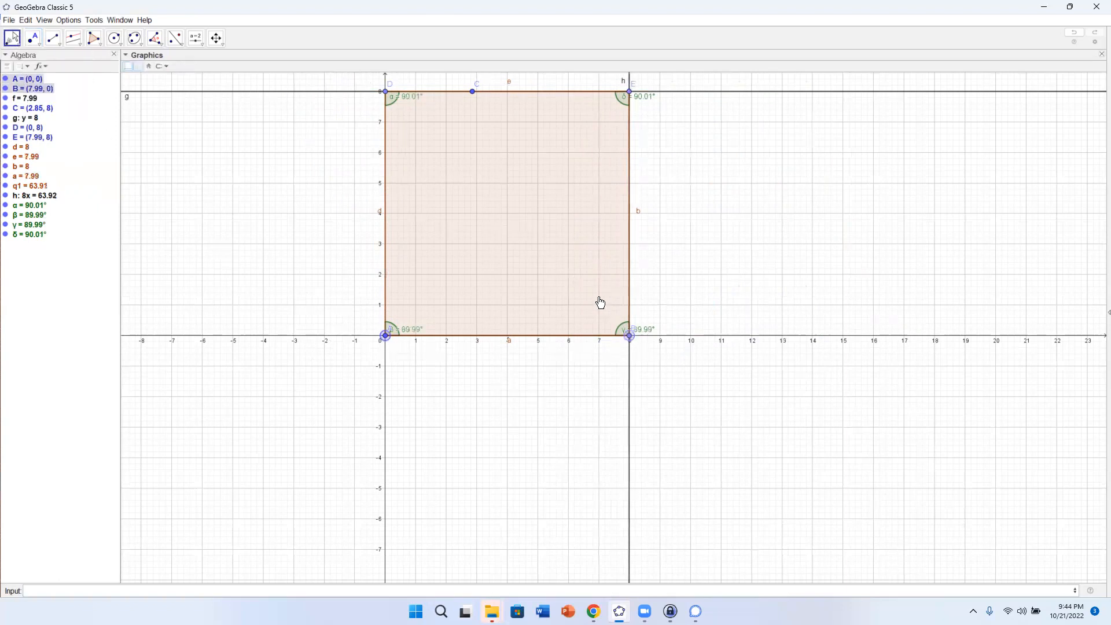
key(Left)
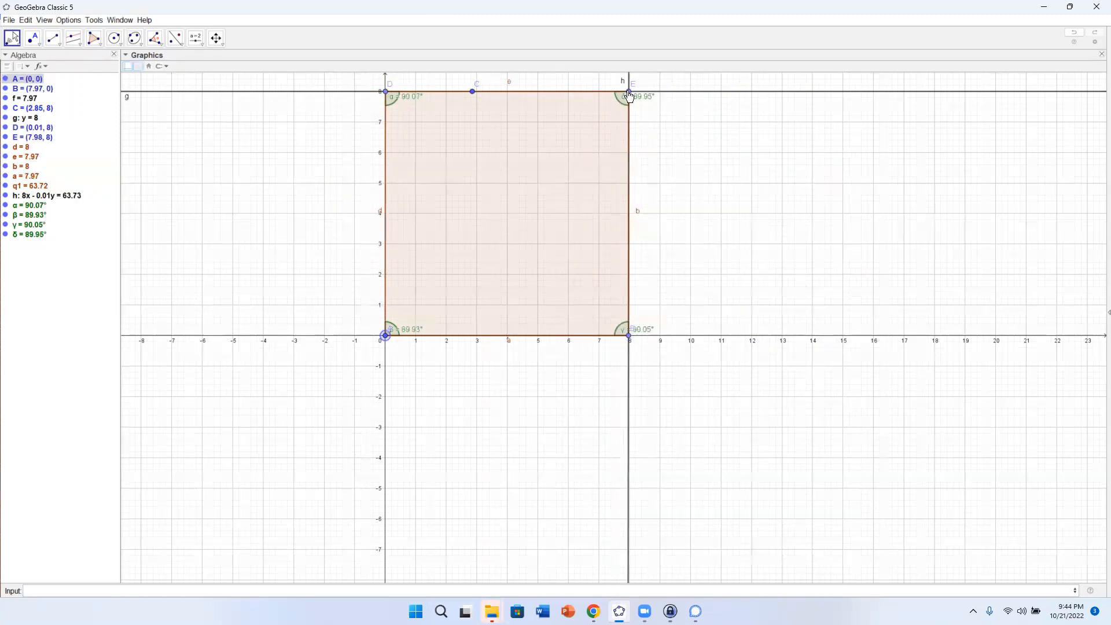
drag(629, 92, 696, 93)
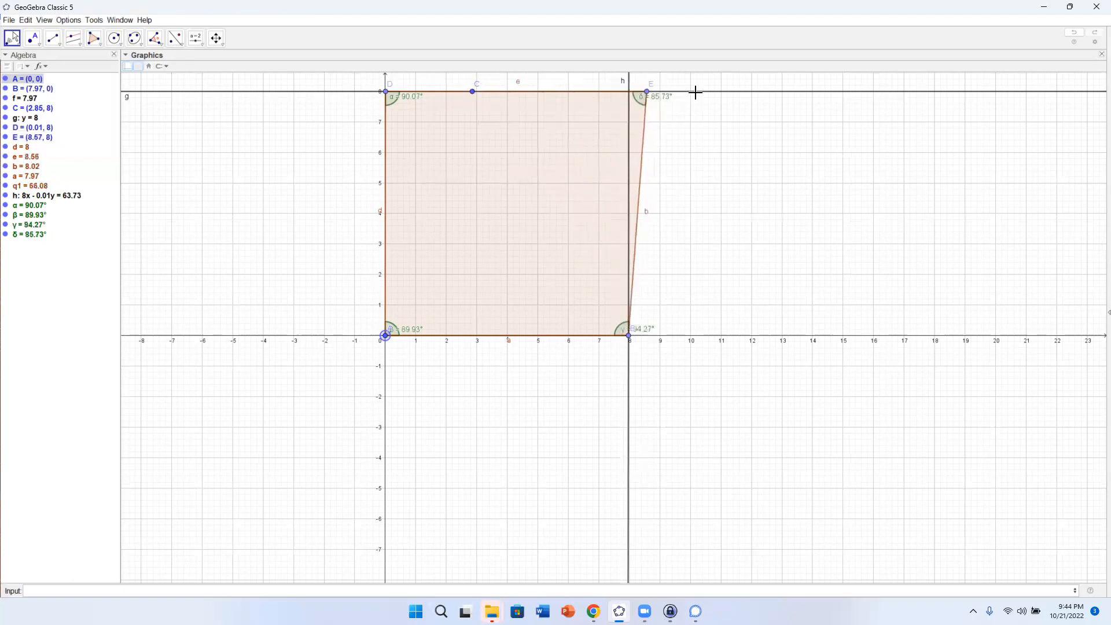